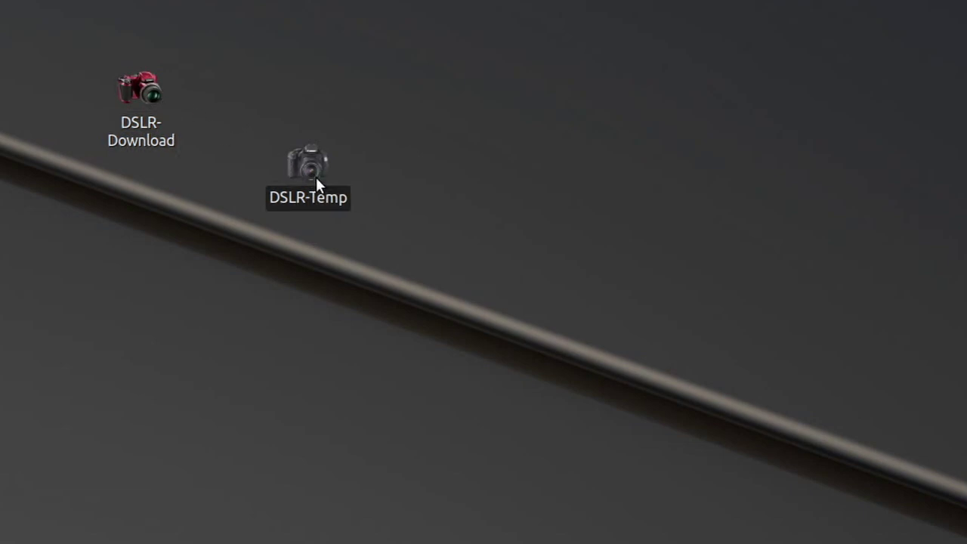
View the photos in the DSLR-Temp folder and close the folder window.
{"action": "double_click", "coordinate": [315, 177]}
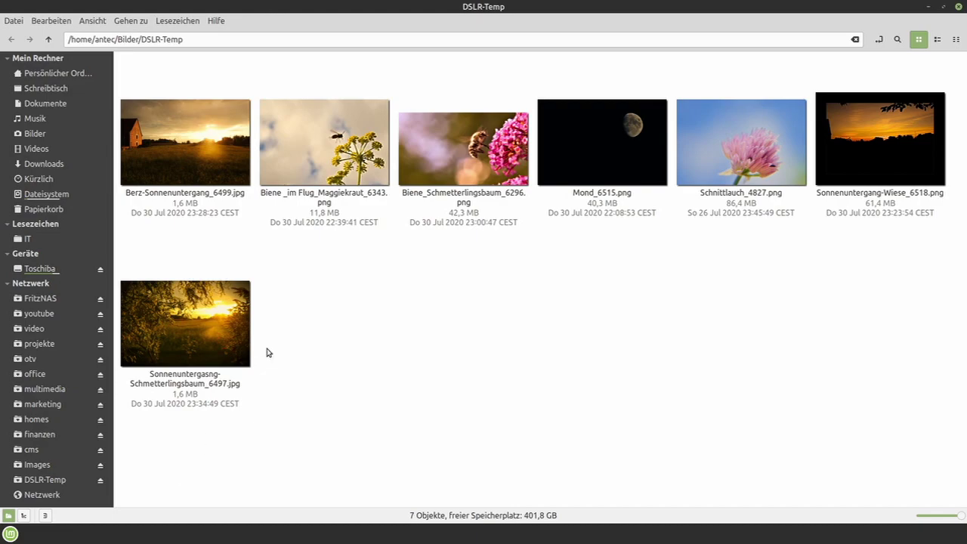
{"action": "key", "text": "ctrl+w"}
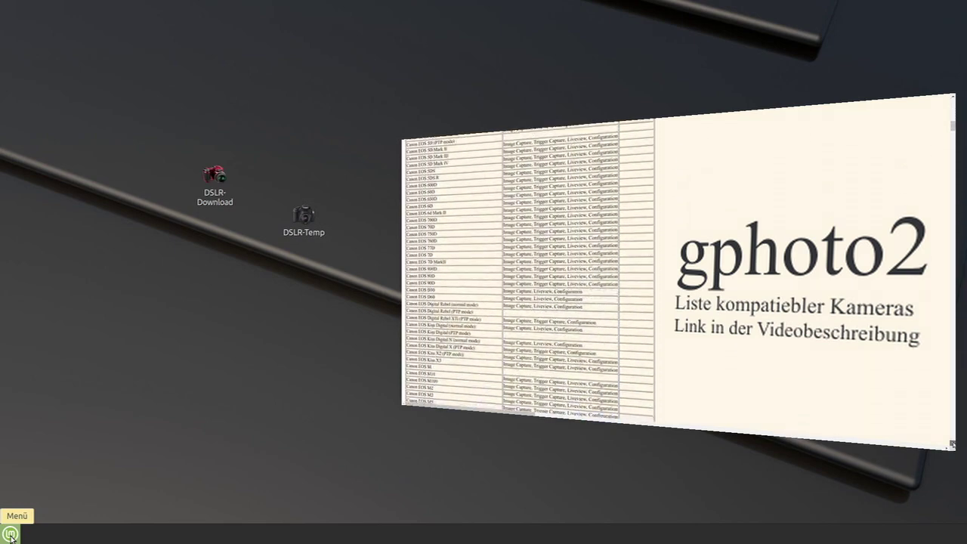
Search the Linux Mint software manager (Anwendungsverwaltung) for "gphot", then close it.
{"action": "left_click", "coordinate": [10, 534]}
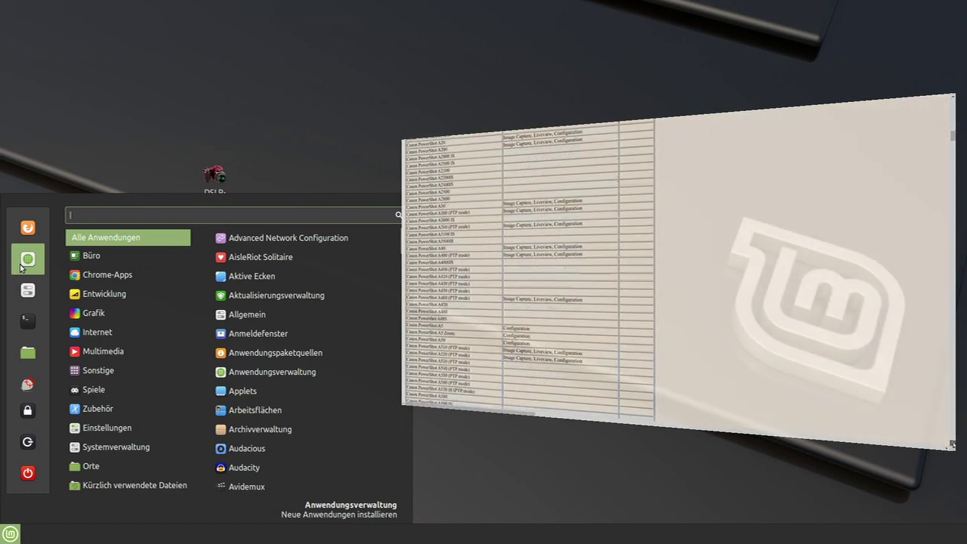
{"action": "left_click", "coordinate": [21, 291]}
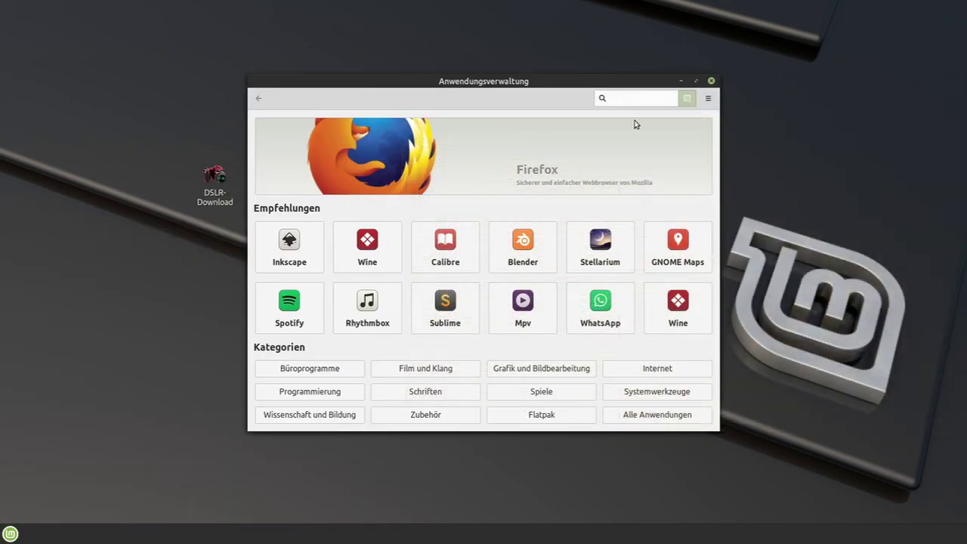
{"action": "type", "text": "gphot"}
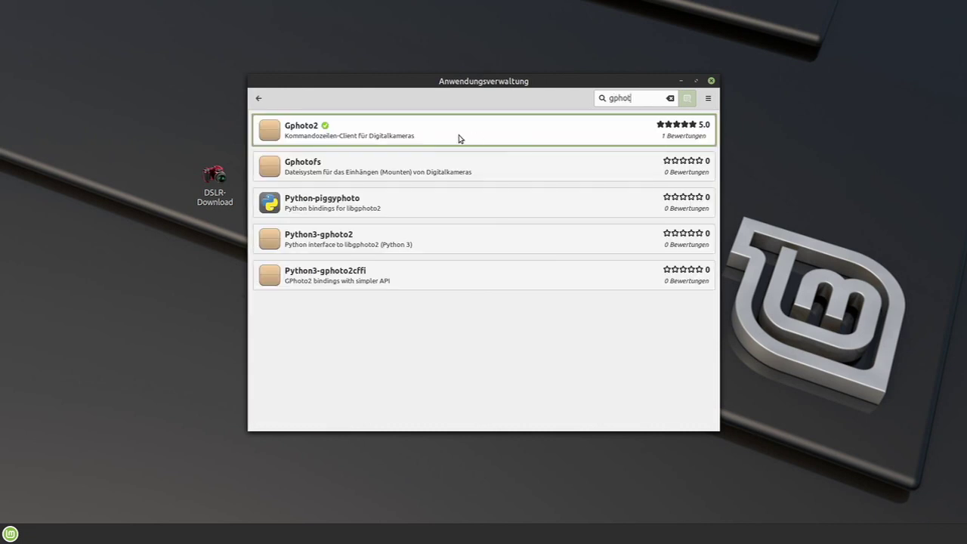
{"action": "key", "text": "alt+F4"}
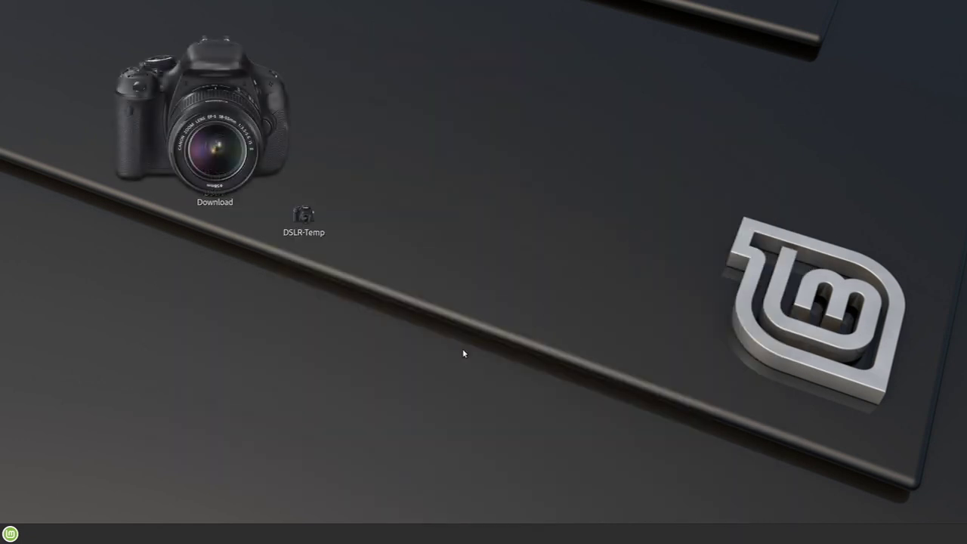
Switch to the web browser and load the router's login page at 192.168.100.1.
{"action": "left_click", "coordinate": [11, 534]}
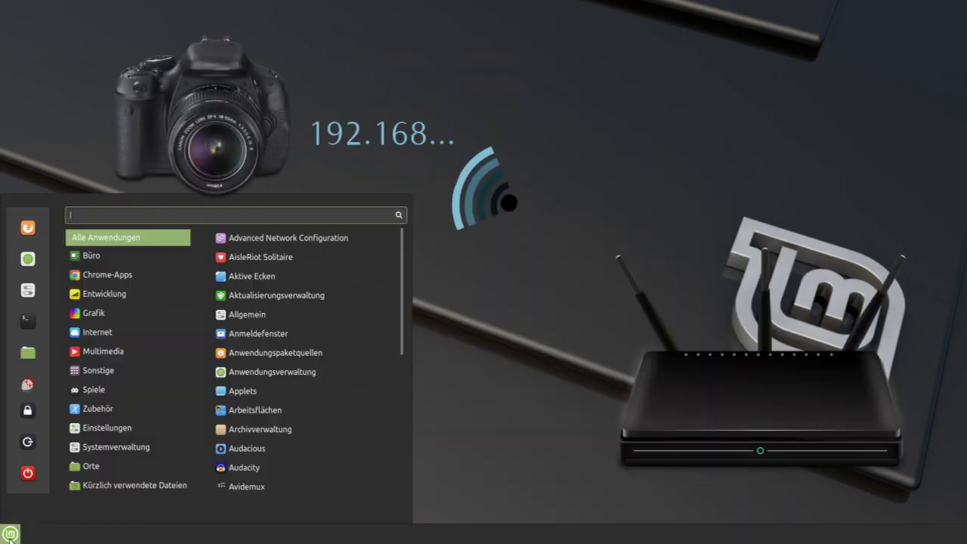
{"action": "left_click", "coordinate": [28, 226]}
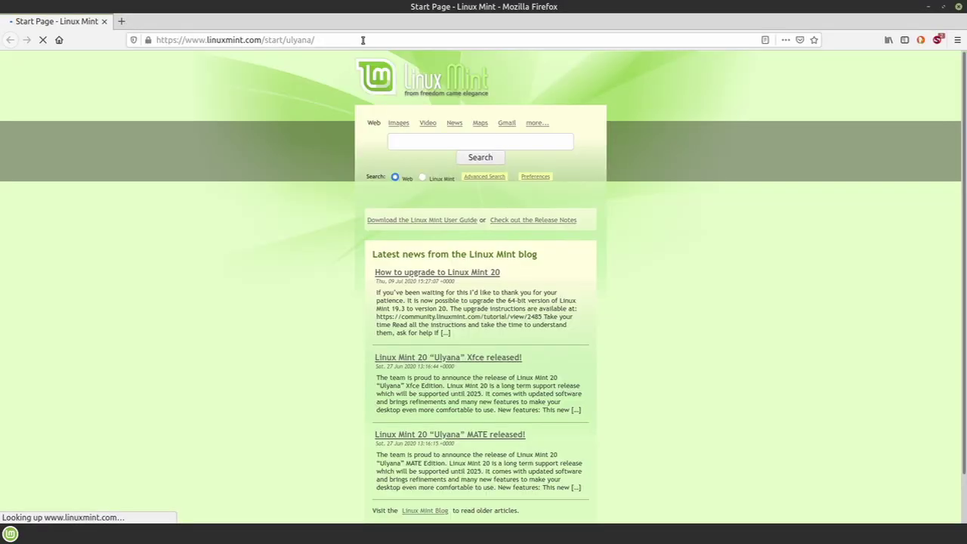
{"action": "left_click", "coordinate": [362, 40]}
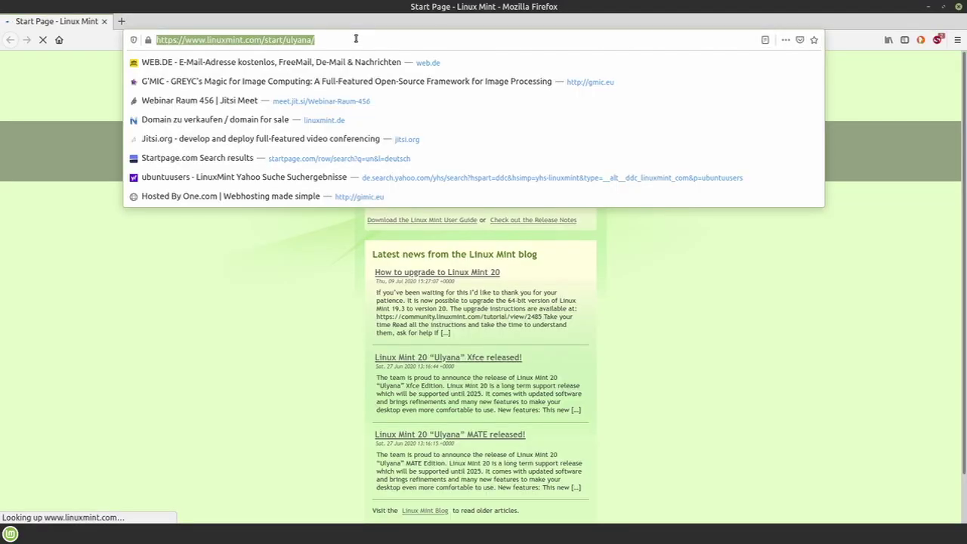
{"action": "type", "text": "192"}
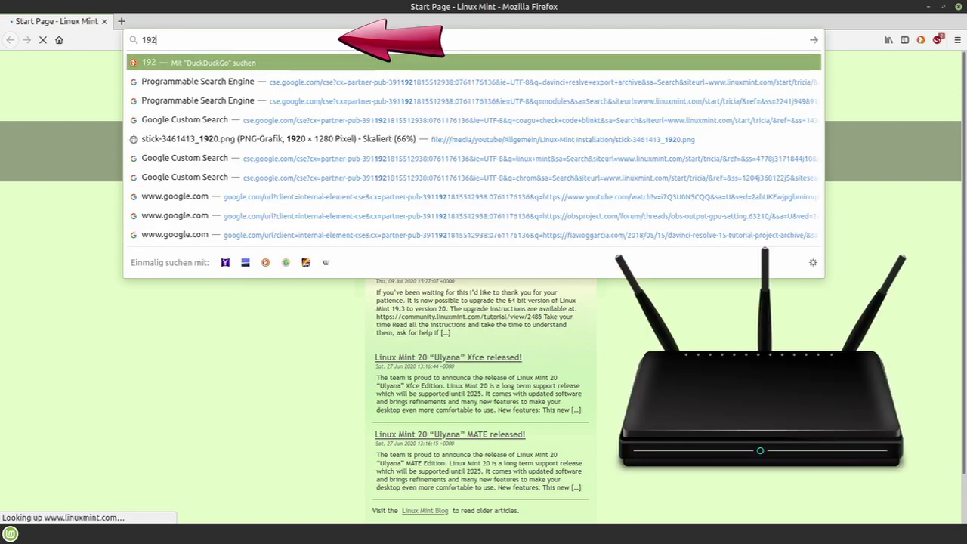
{"action": "type", "text": "."}
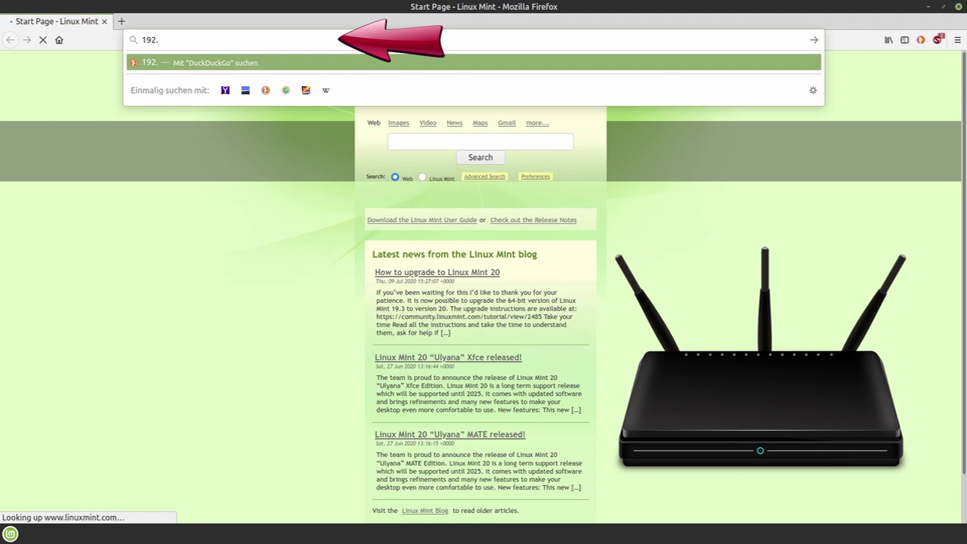
{"action": "type", "text": "1"}
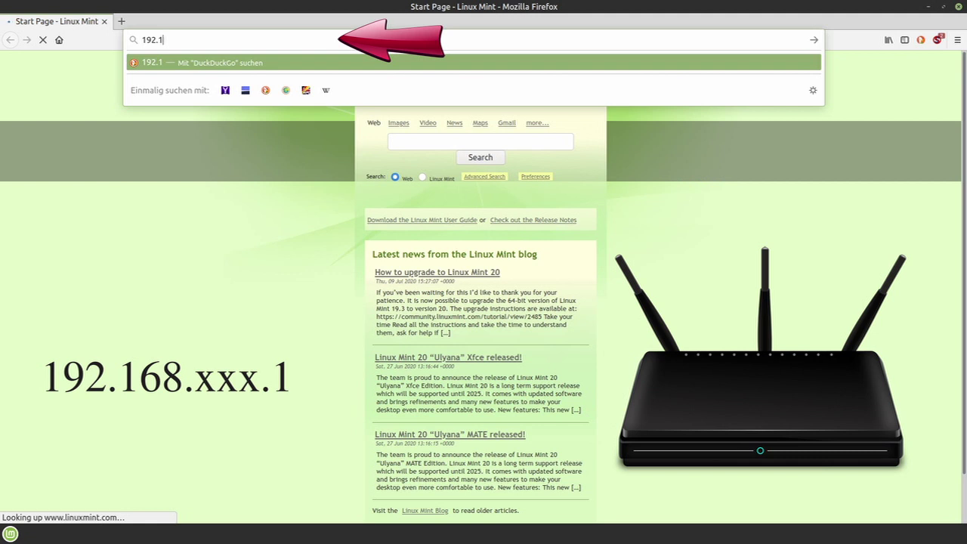
{"action": "type", "text": "68"}
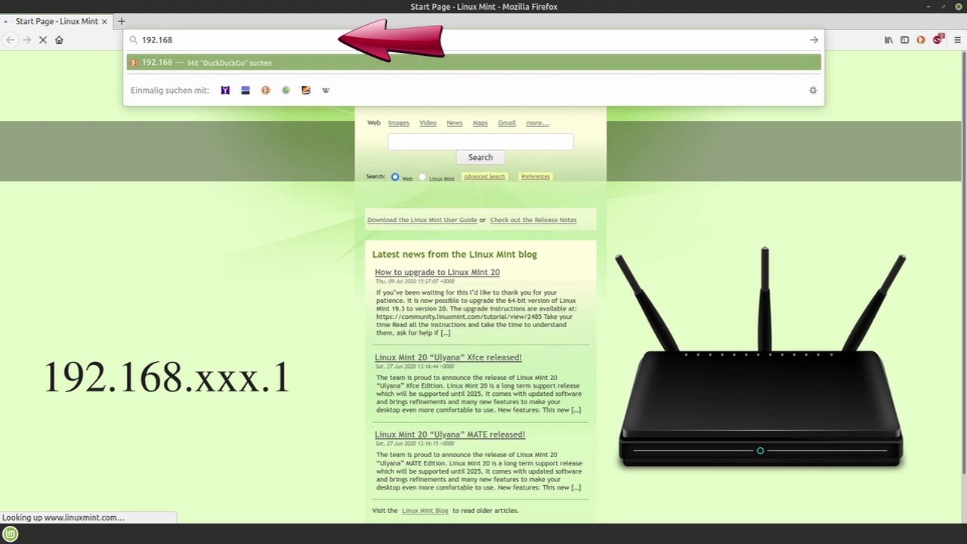
{"action": "type", "text": ".100"}
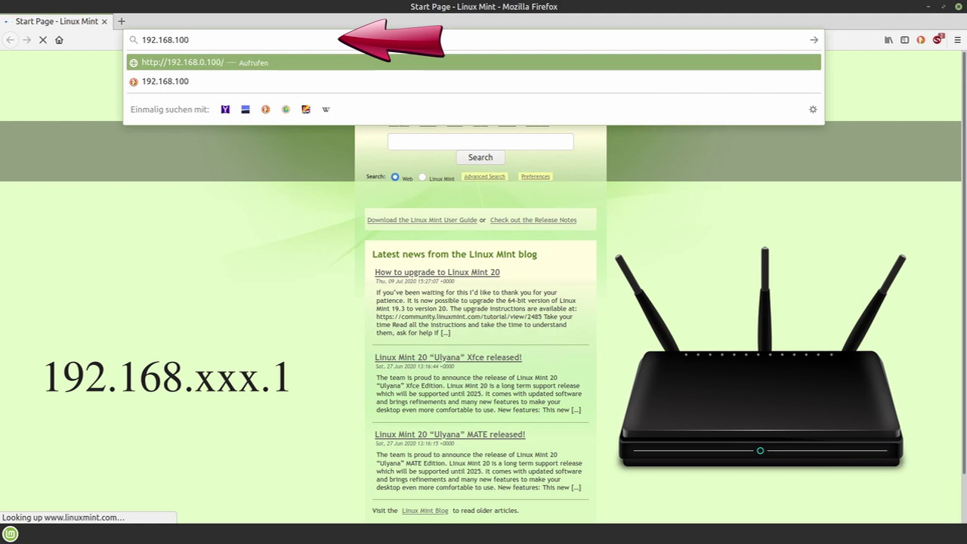
{"action": "type", "text": "."}
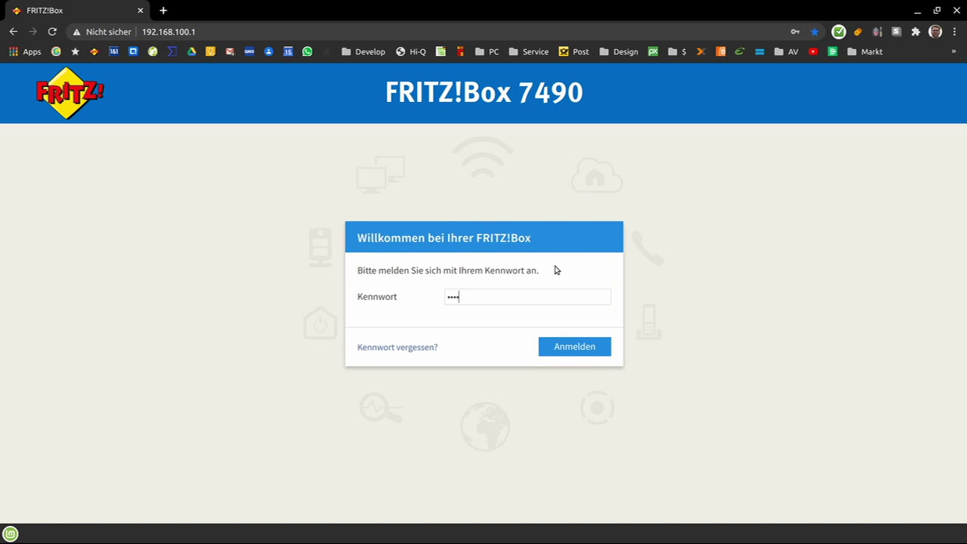
Enter the router password in the Kennwort field and log in to the FRITZ!Box 7490.
{"action": "type", "text": "••••"}
{"action": "type", "text": "••"}
{"action": "key", "text": "Return"}
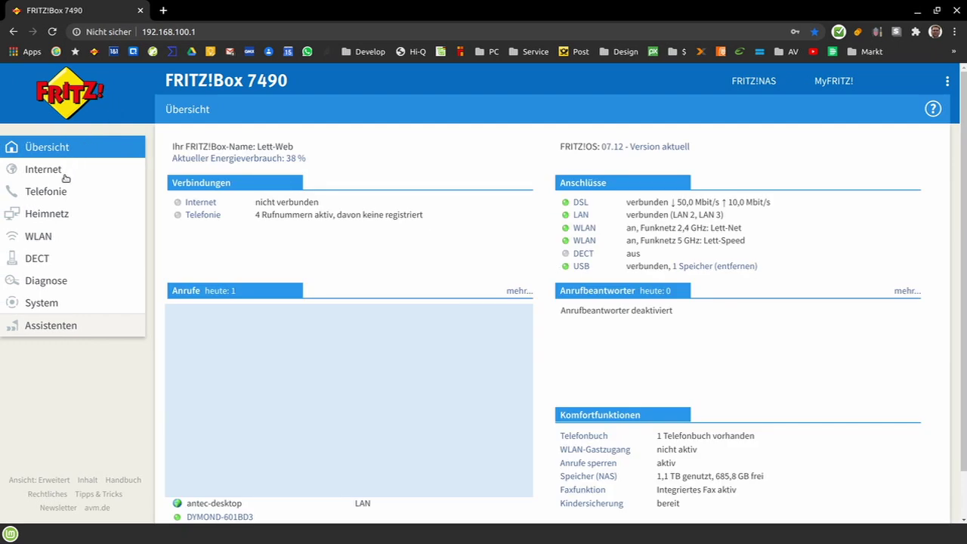
Open the details of the camera at 192.168.100.40 from the router's list of known WLAN devices under Funknetz.
{"action": "left_click", "coordinate": [47, 242]}
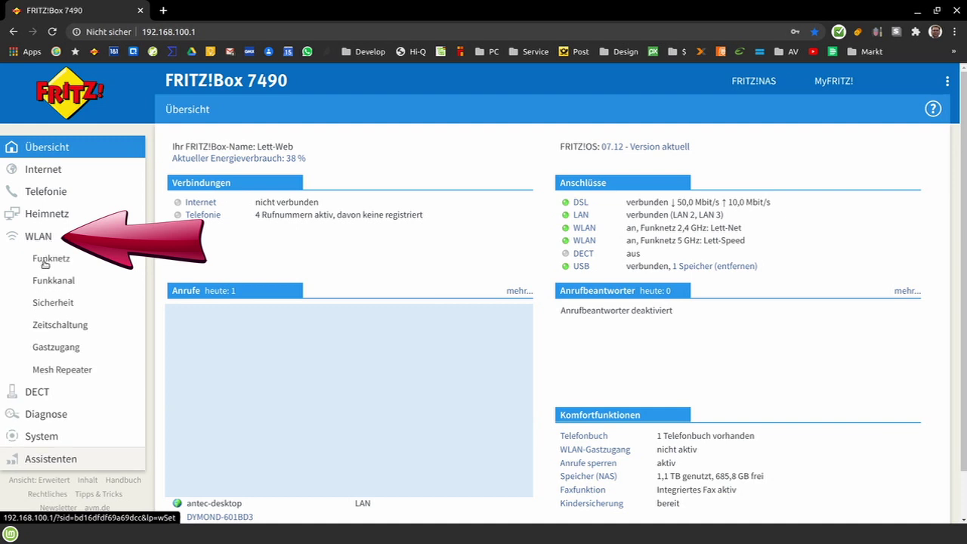
{"action": "left_click", "coordinate": [48, 259]}
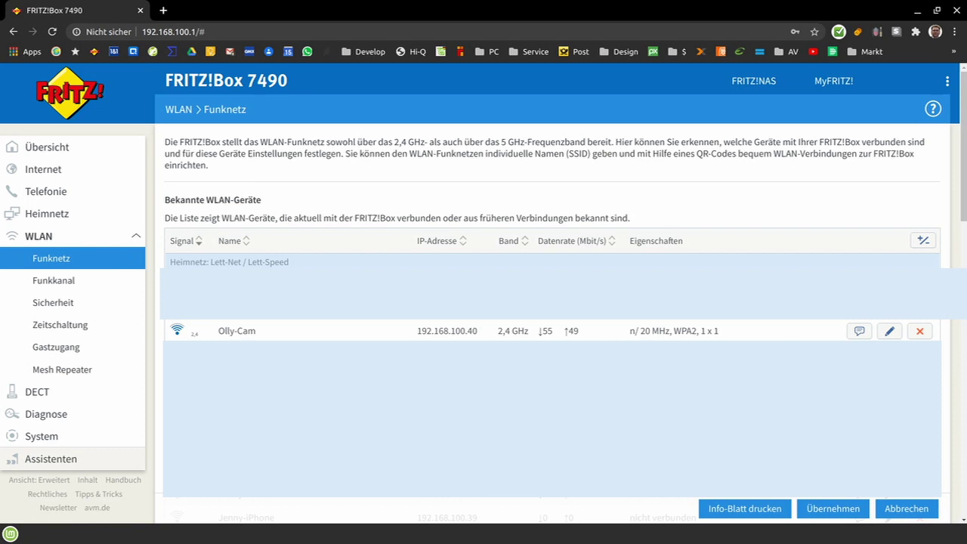
{"action": "left_click", "coordinate": [889, 332]}
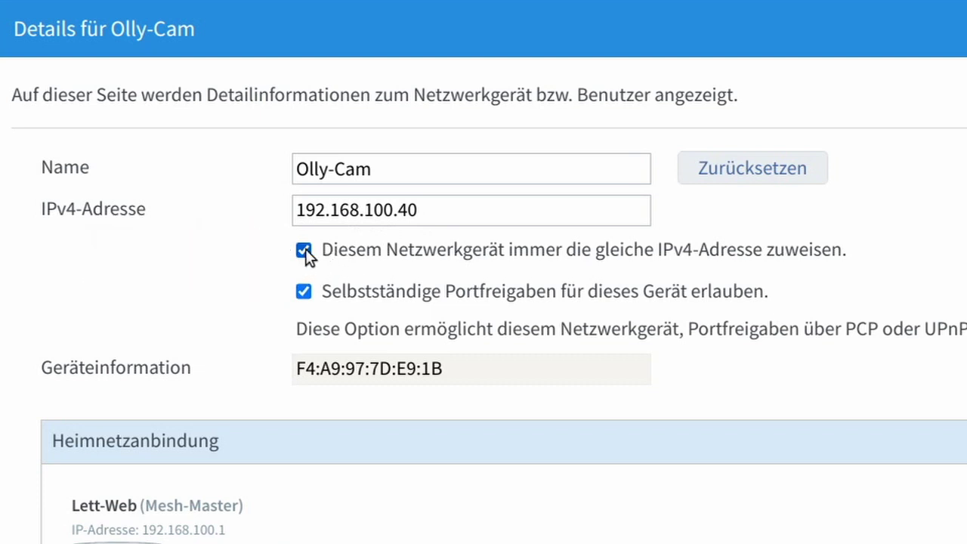
Copy the camera's IPv4 address to the clipboard and confirm its device details.
{"action": "left_click_drag", "start_coordinate": [440, 206], "coordinate": [182, 215]}
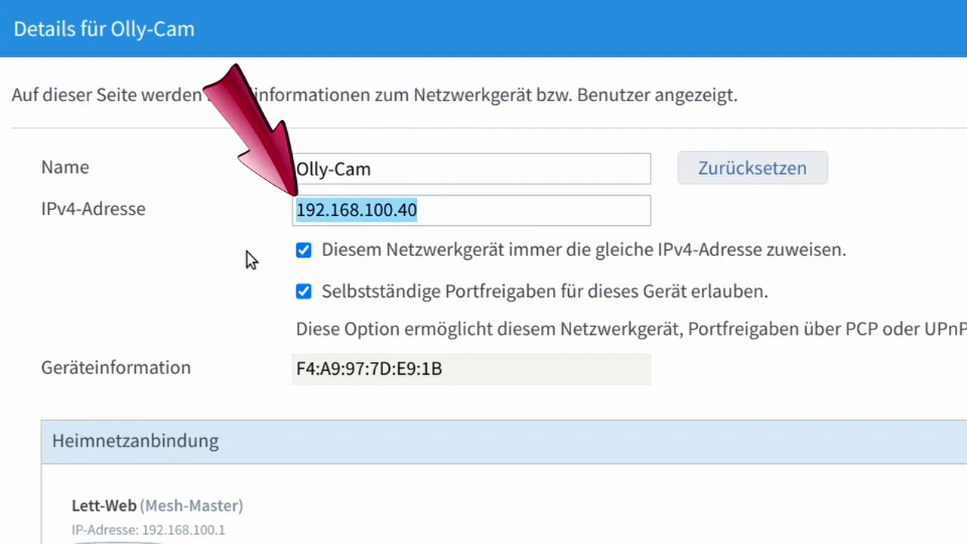
{"action": "right_click", "coordinate": [317, 210]}
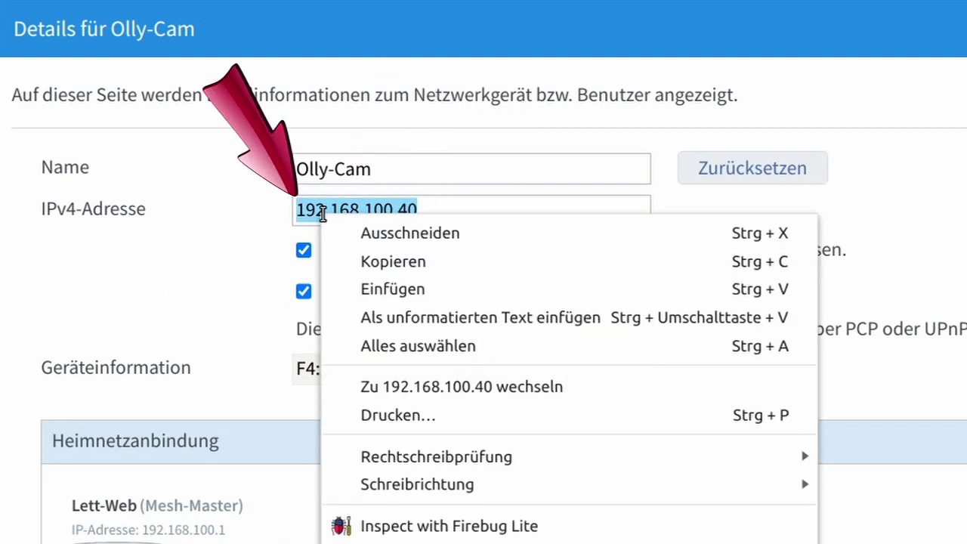
{"action": "left_click", "coordinate": [367, 264]}
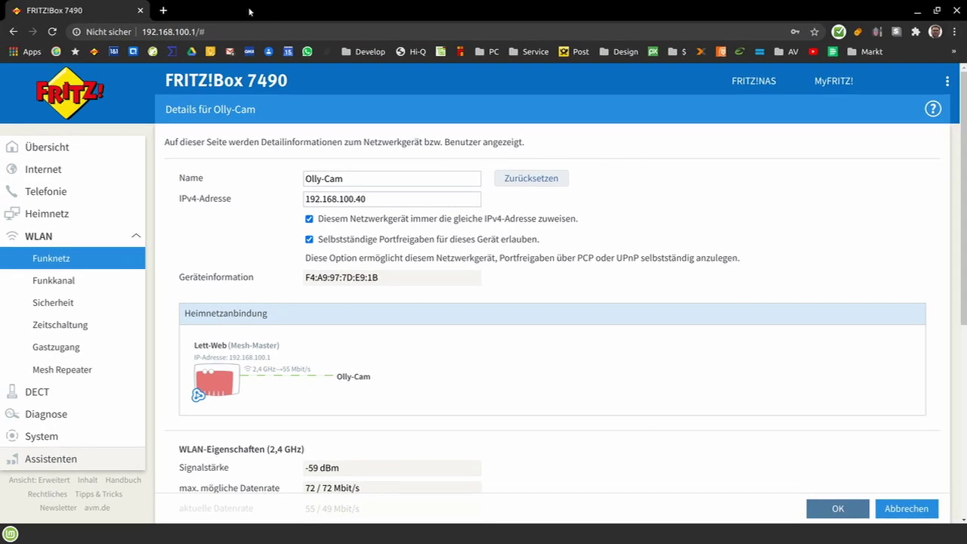
{"action": "key", "text": "Return"}
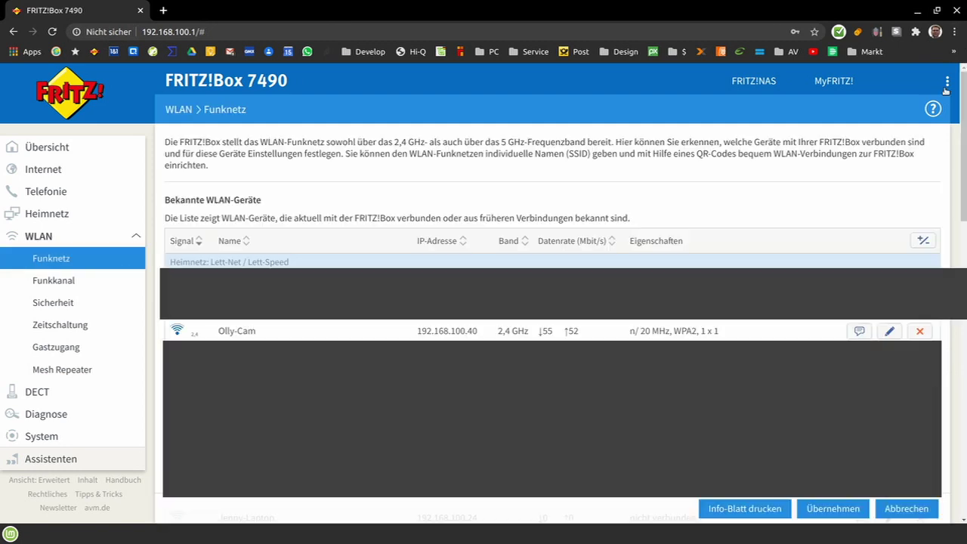
Log out of the FRITZ!Box and close its browser tab.
{"action": "left_click", "coordinate": [947, 81]}
{"action": "left_click", "coordinate": [851, 105]}
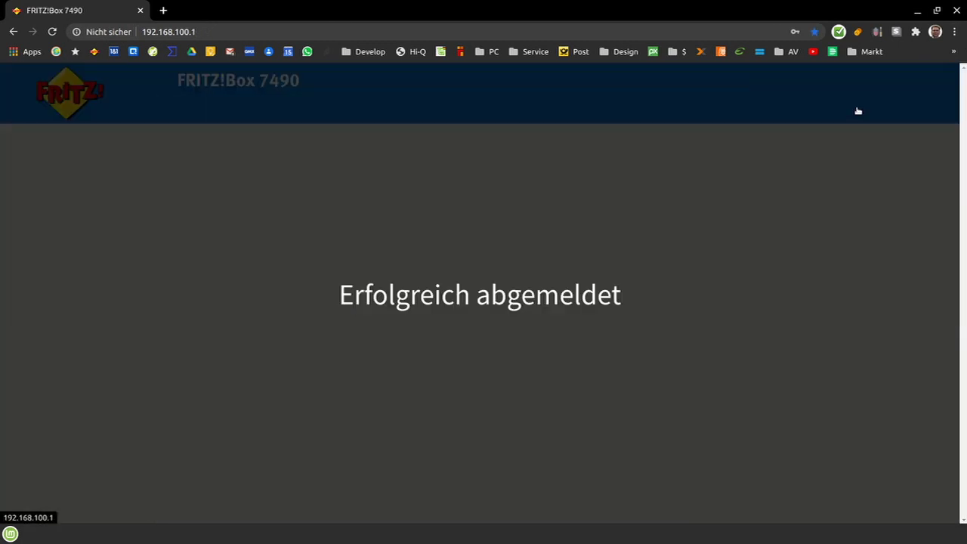
{"action": "key", "text": "ctrl+w"}
Open a terminal and run "gphoto2 --port ptpip:192.168.100.40 --config" to connect to the camera's configuration.
{"action": "key", "text": "ctrl+alt+t"}
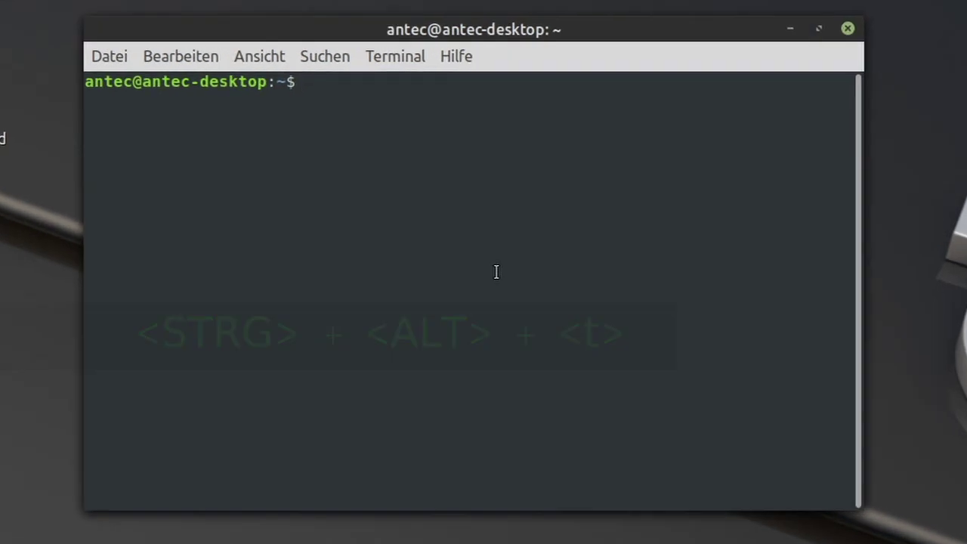
{"action": "type", "text": "gp"}
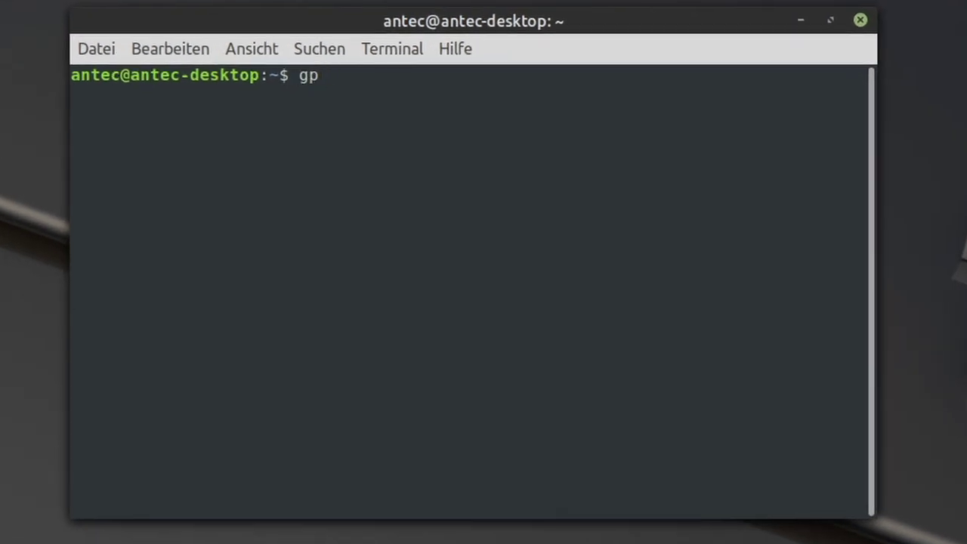
{"action": "type", "text": "hoto2 --"}
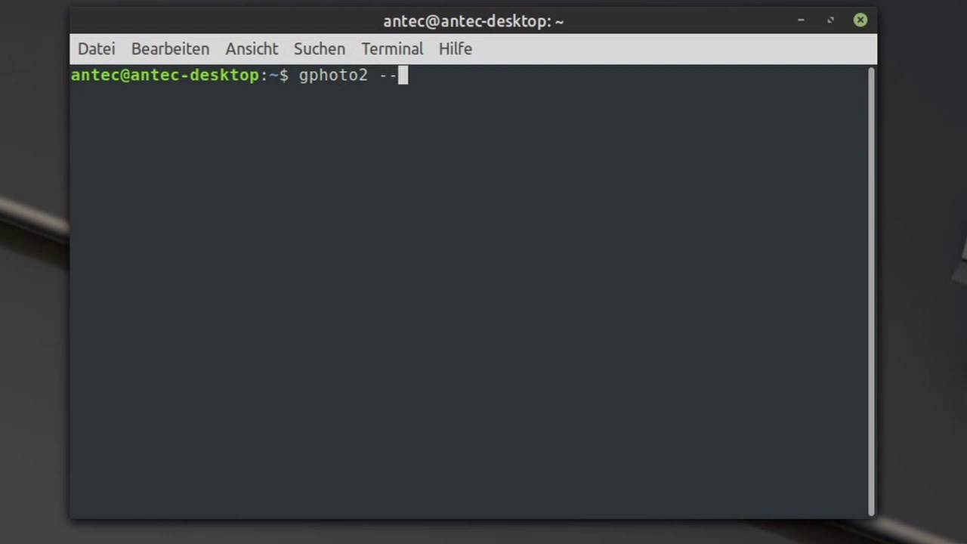
{"action": "type", "text": "port ptp"}
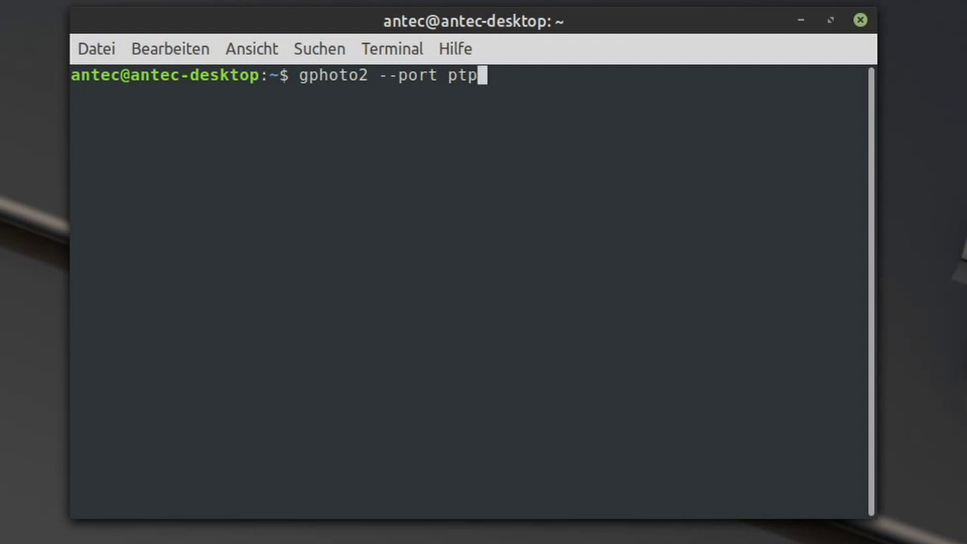
{"action": "type", "text": "ip "}
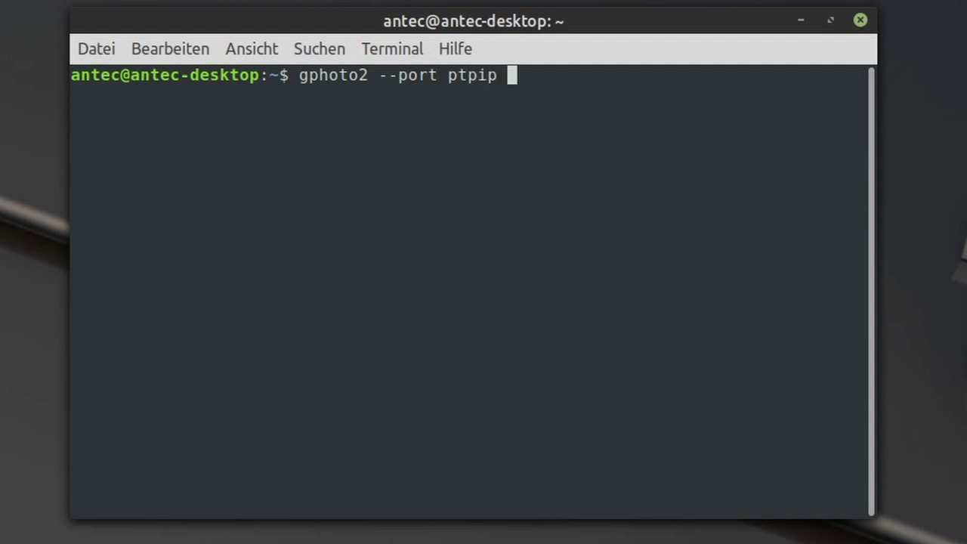
{"action": "type", "text": "192"}
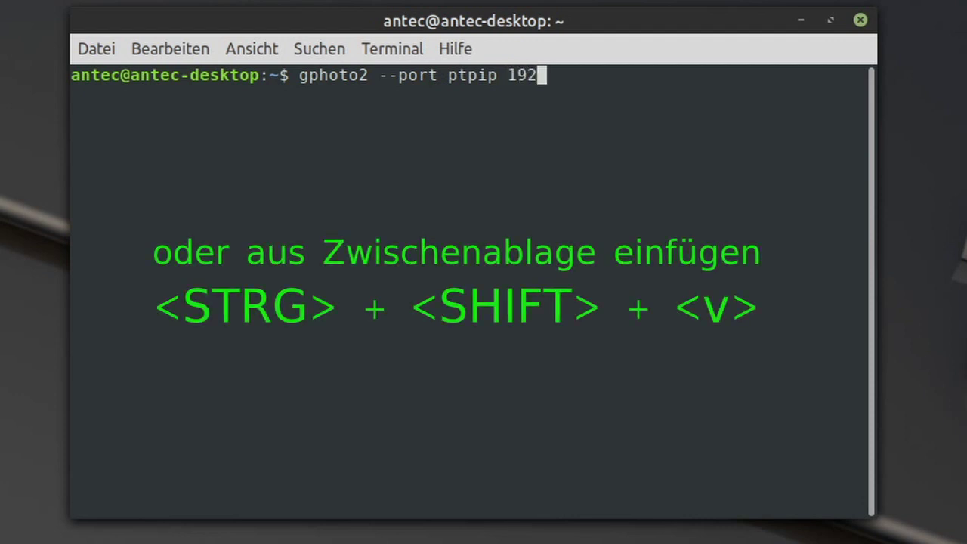
{"action": "type", "text": ".168"}
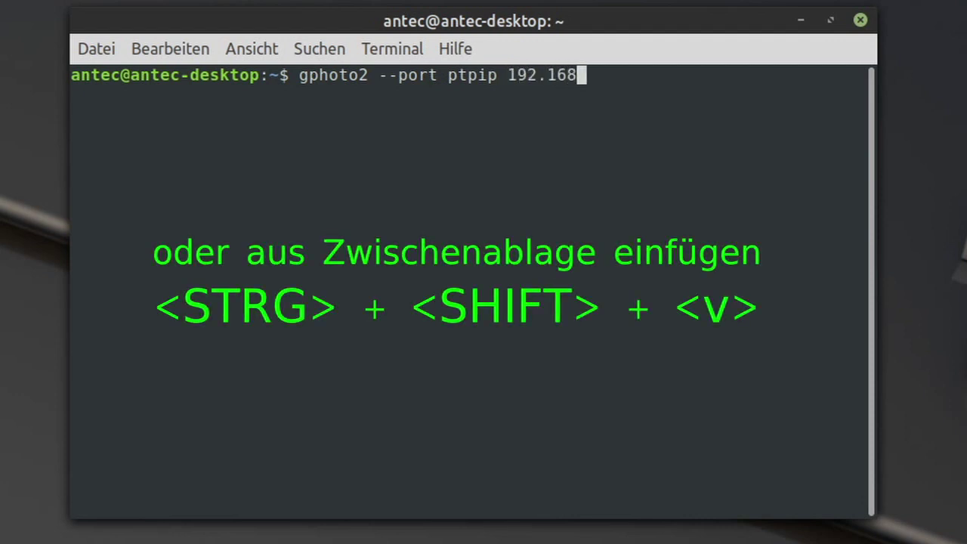
{"action": "type", "text": ".10"}
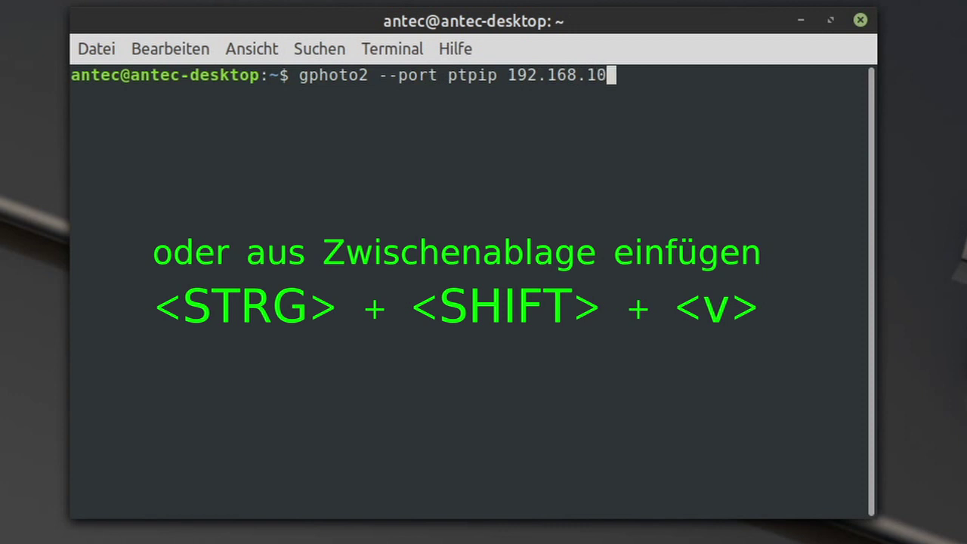
{"action": "type", "text": "0.40"}
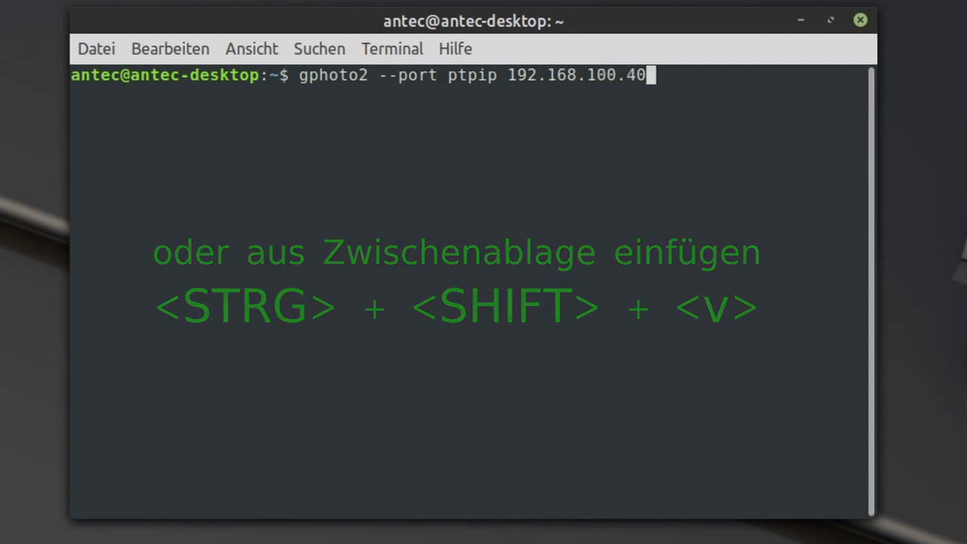
{"action": "type", "text": " --"}
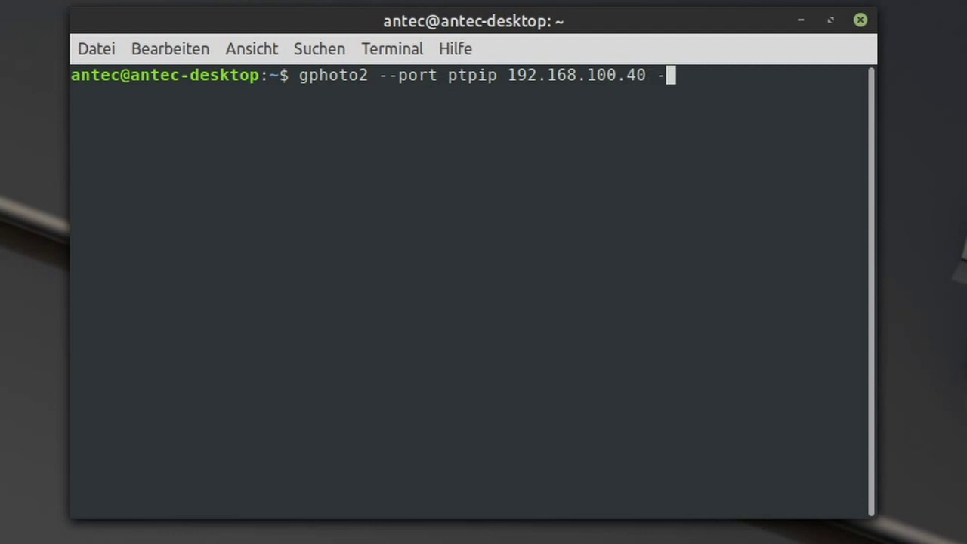
{"action": "type", "text": "confi"}
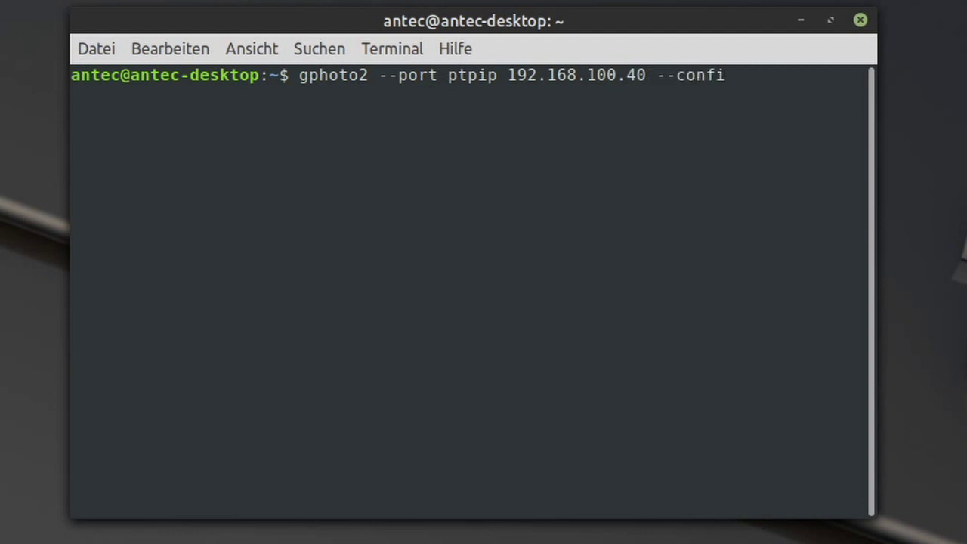
{"action": "type", "text": "g"}
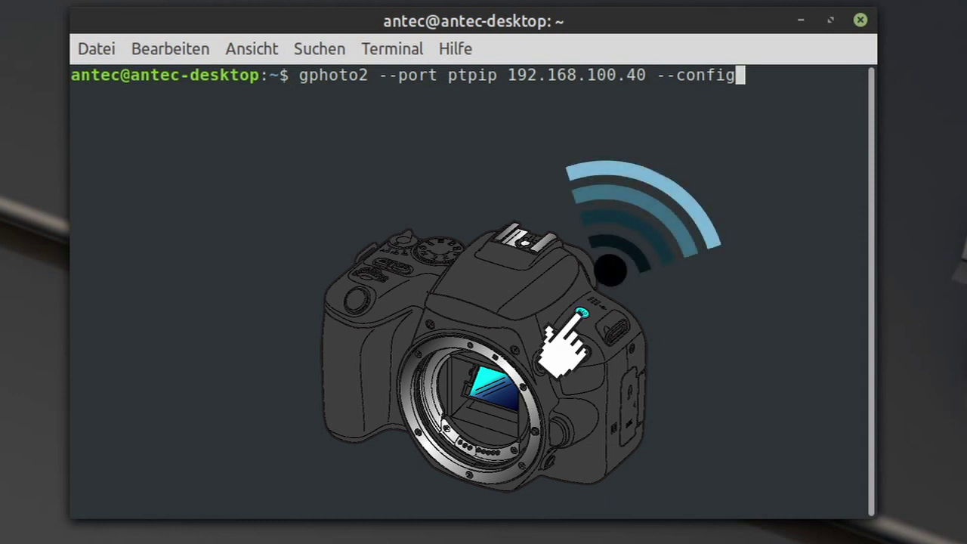
{"action": "key", "text": "Return"}
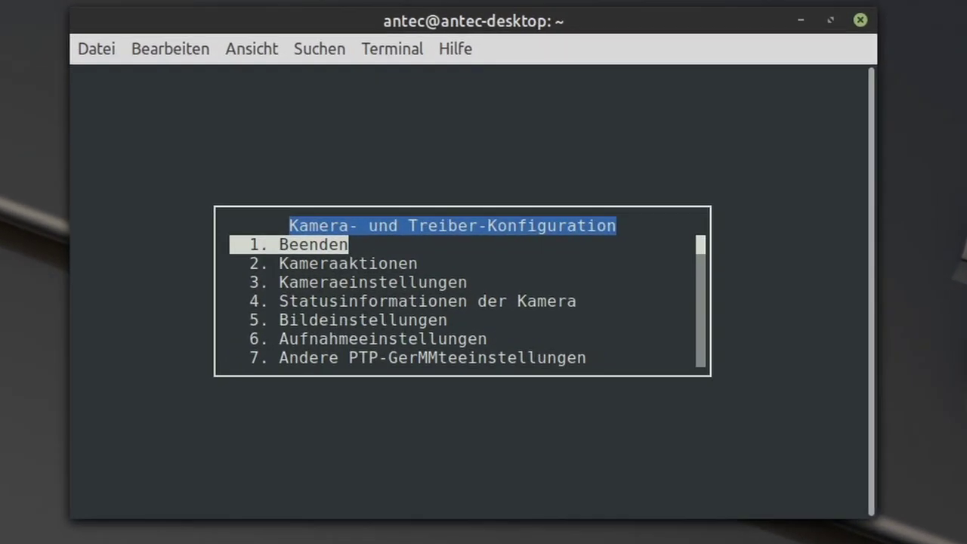
Open Bildeinstellungen in the camera and driver configuration and look at its first entries.
{"action": "key", "text": "Down"}
{"action": "key", "text": "Down"}
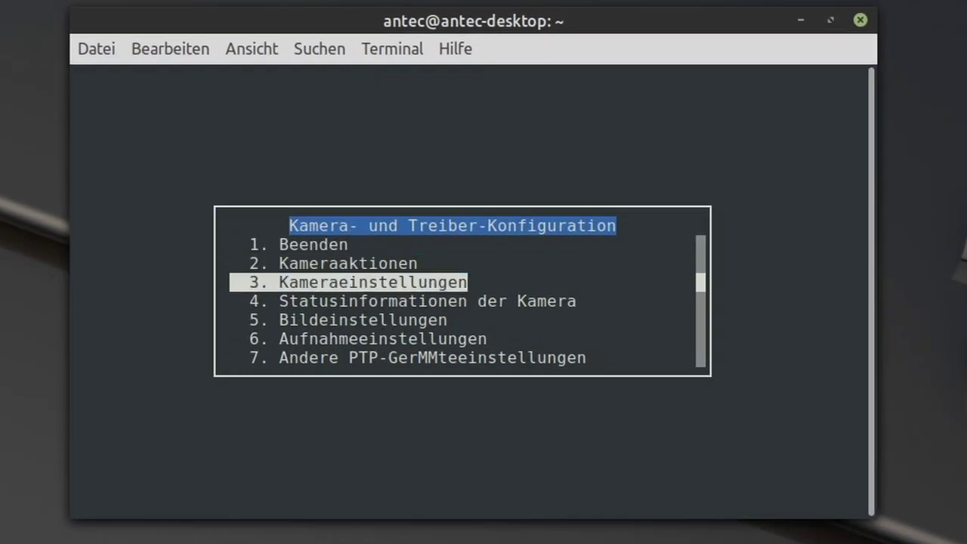
{"action": "key", "text": "Up"}
{"action": "key", "text": "Up"}
{"action": "key", "text": "Down"}
{"action": "key", "text": "Down"}
{"action": "key", "text": "Down"}
{"action": "key", "text": "Down"}
{"action": "key", "text": "Return"}
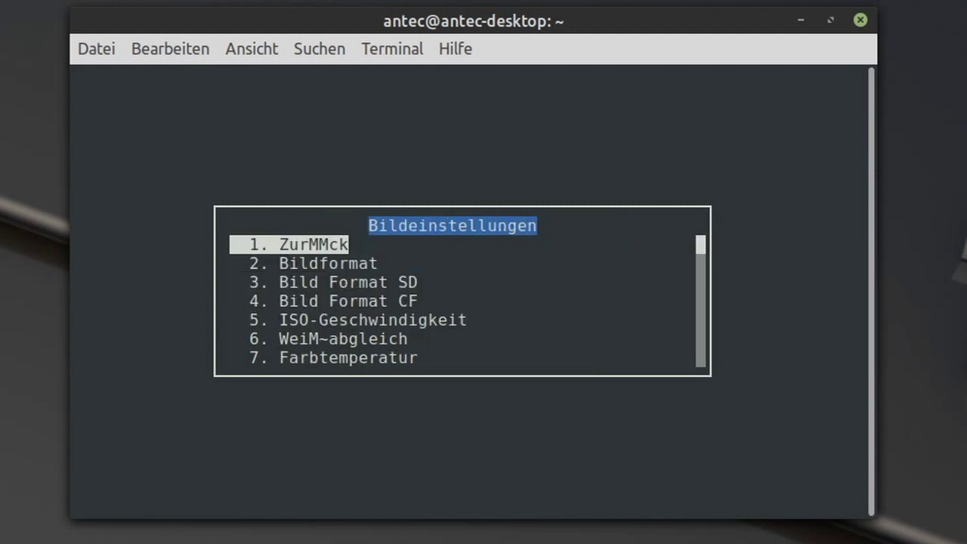
{"action": "key", "text": "Down"}
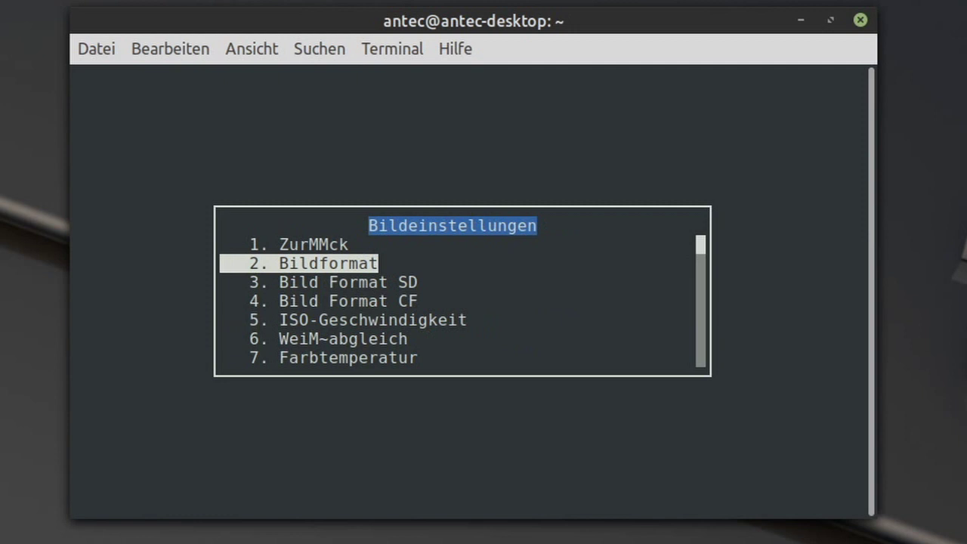
{"action": "key", "text": "Down"}
Leave Bildeinstellungen, open Aufnahmeeinstellungen and look through its entries down to Spotmessung.
{"action": "key", "text": "Escape"}
{"action": "key", "text": "Down"}
{"action": "key", "text": "Return"}
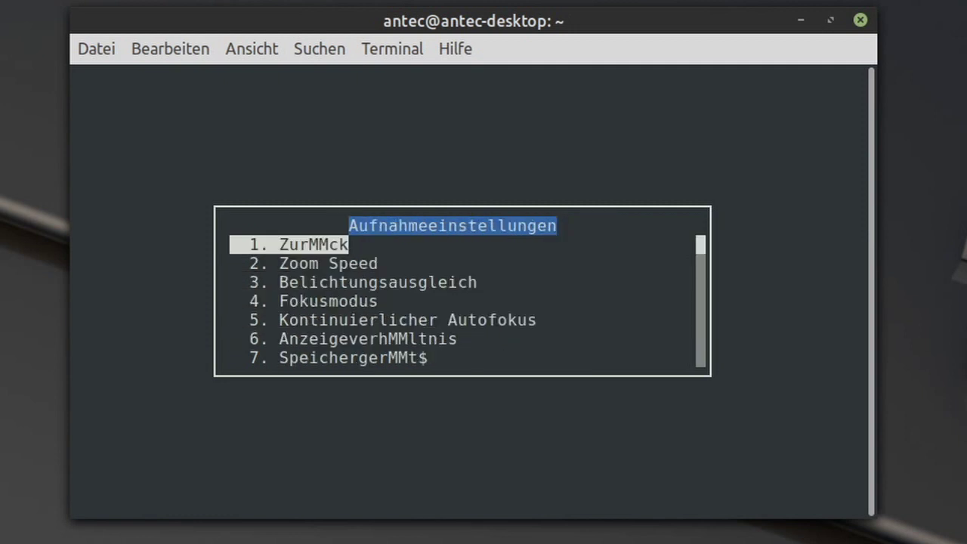
{"action": "key", "text": "Down"}
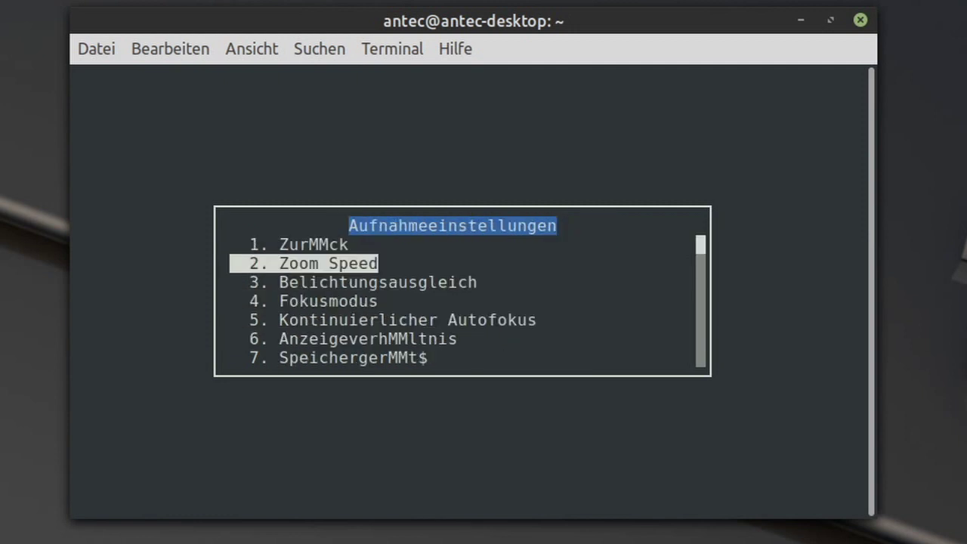
{"action": "key", "text": "Down"}
{"action": "key", "text": "Down"}
{"action": "key", "text": "Down"}
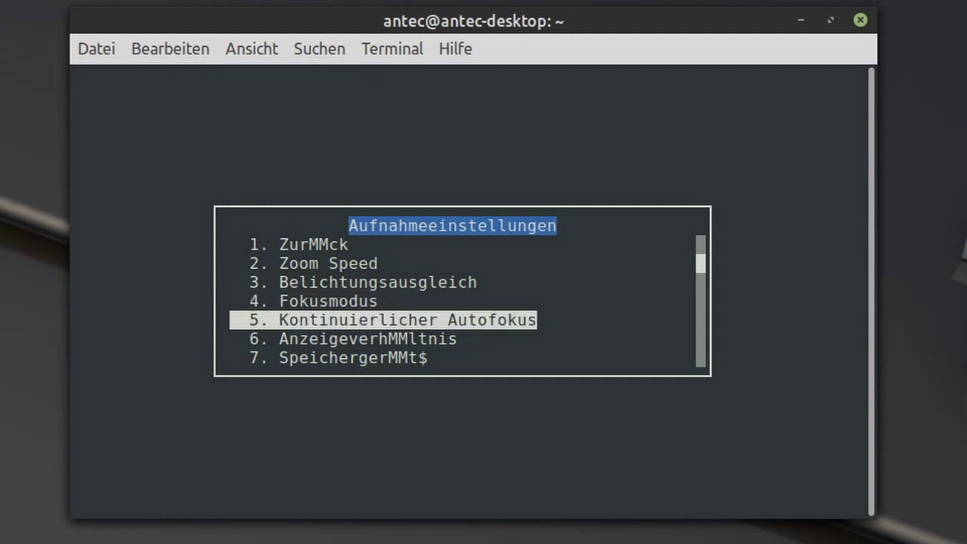
{"action": "key", "text": "Down"}
{"action": "key", "text": "Down"}
{"action": "key", "text": "Down"}
{"action": "key", "text": "Down"}
{"action": "key", "text": "Down"}
{"action": "key", "text": "Down"}
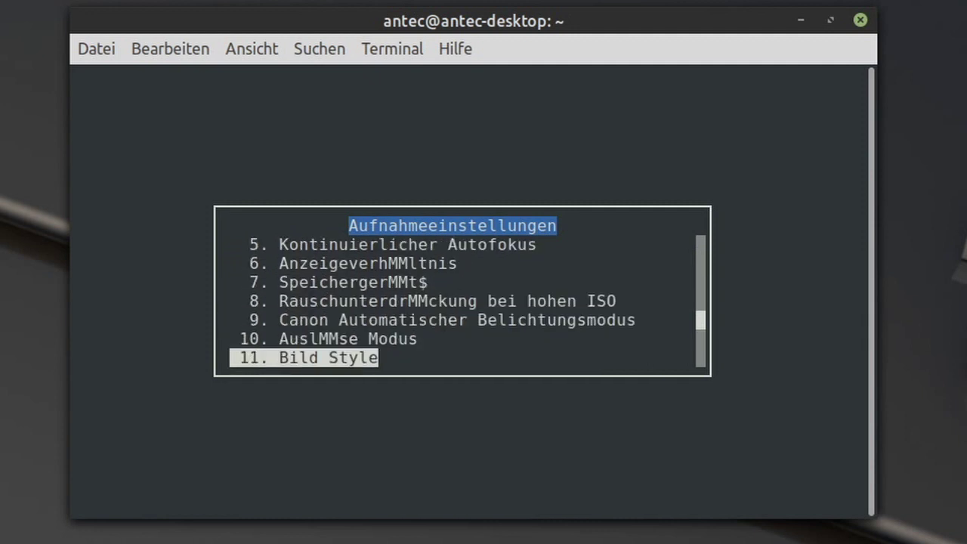
{"action": "key", "text": "Down"}
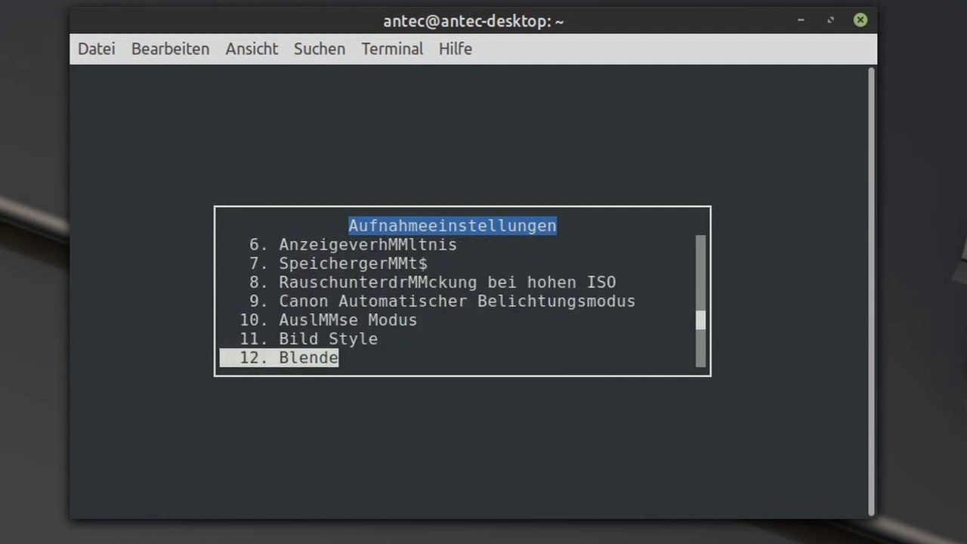
{"action": "key", "text": "Down"}
{"action": "key", "text": "Down"}
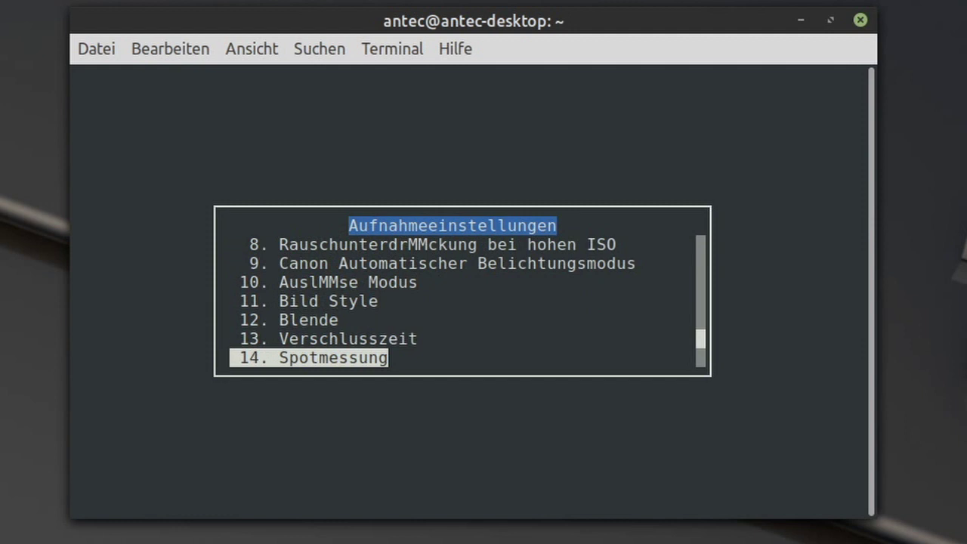
Return from Aufnahmeeinstellungen to the main configuration menu and quit it with Beenden.
{"action": "key", "text": "Home"}
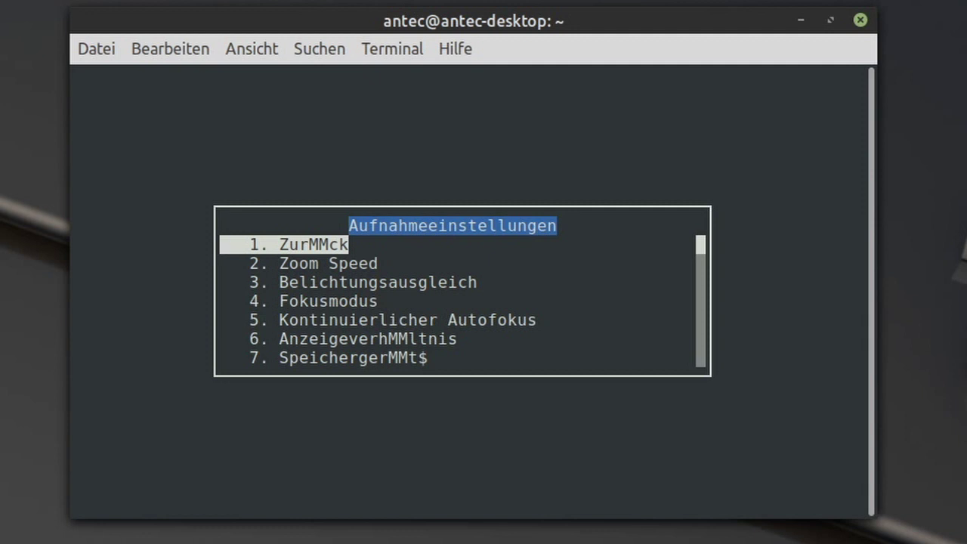
{"action": "key", "text": "Return"}
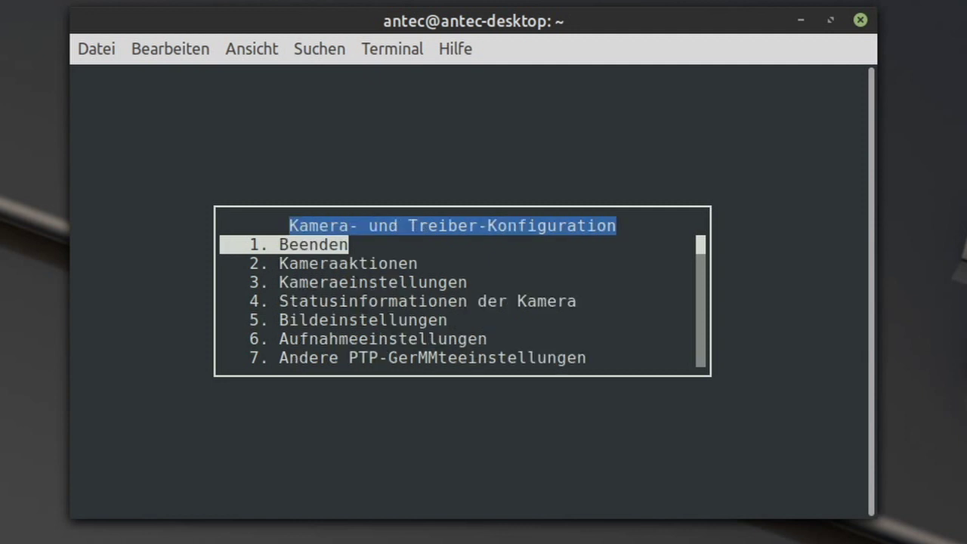
{"action": "key", "text": "Return"}
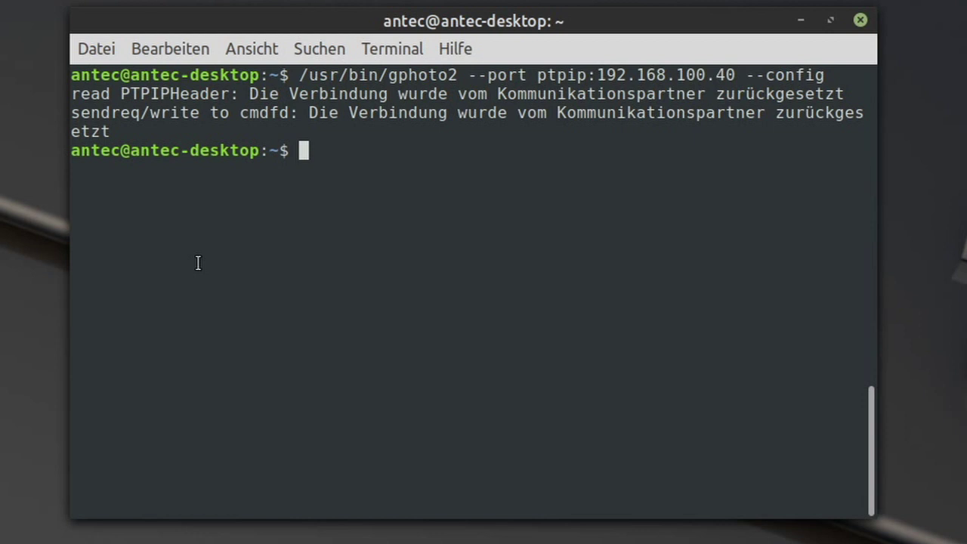
Widen the terminal window and download all camera files with "gphoto2 --port ptpip:192.168.100.40 --get-all-files".
{"action": "type", "text": "gphoto2 --port ptpip:192.168.100.40 --get-all-files"}
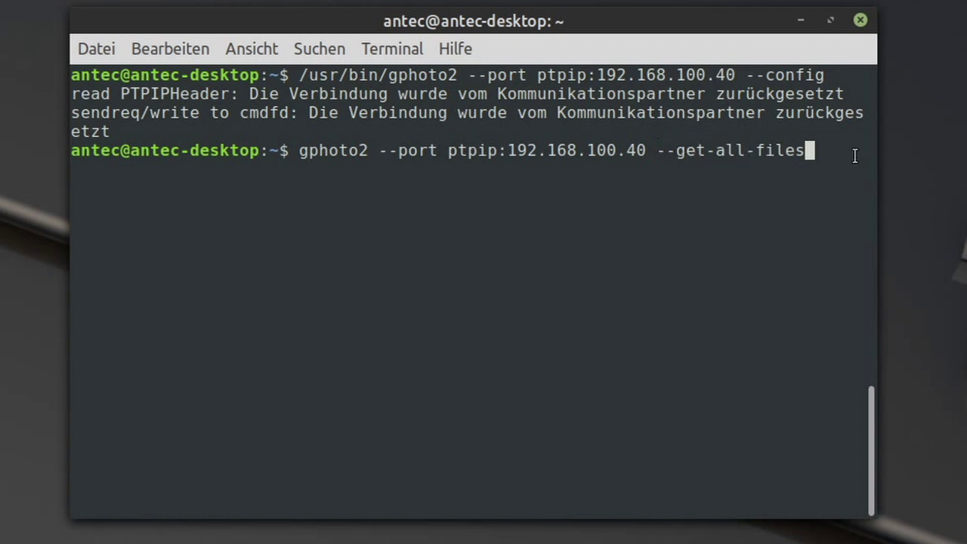
{"action": "left_click_drag", "start_coordinate": [874, 151], "coordinate": [965, 151]}
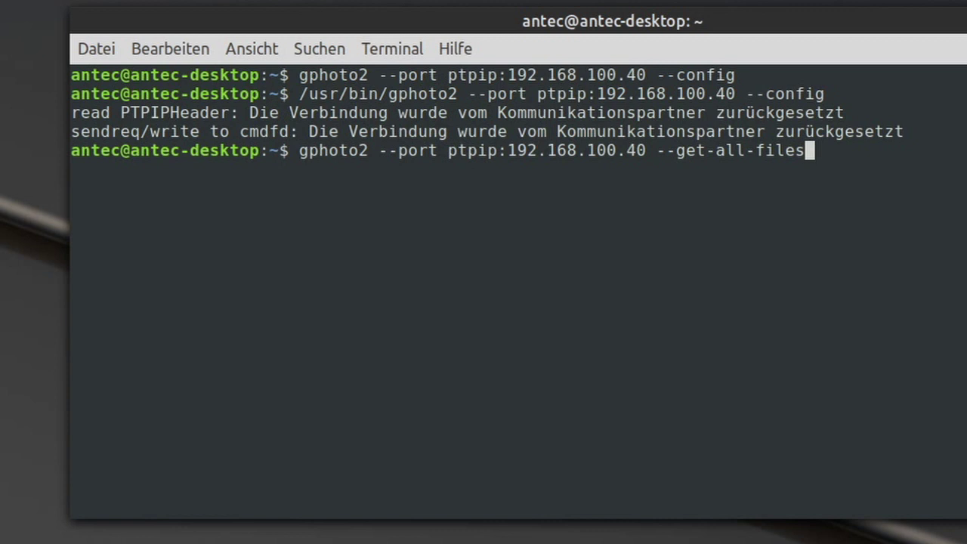
{"action": "key", "text": "Return"}
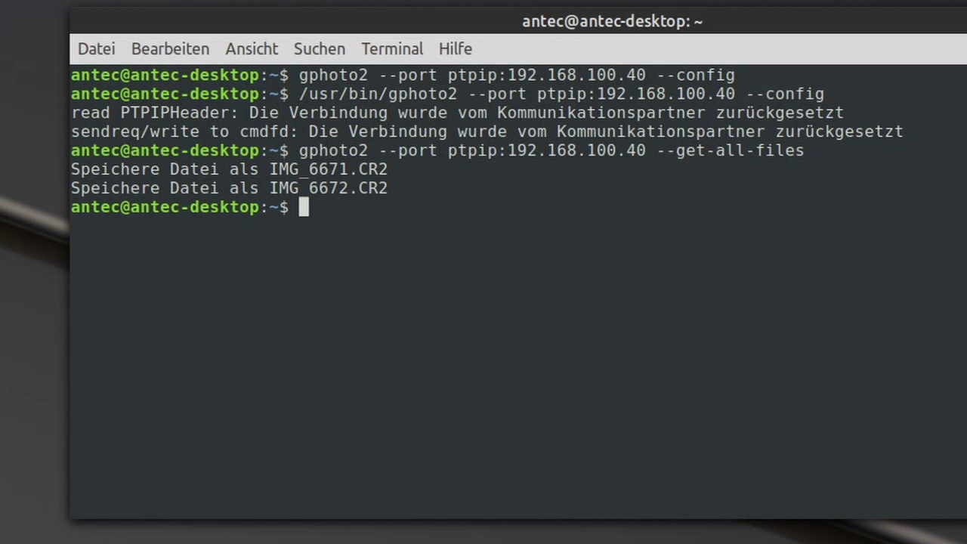
List the home folder's contents with ls, narrow the listing with "ls IMG*", and close the terminal.
{"action": "type", "text": "ls"}
{"action": "key", "text": "Return"}
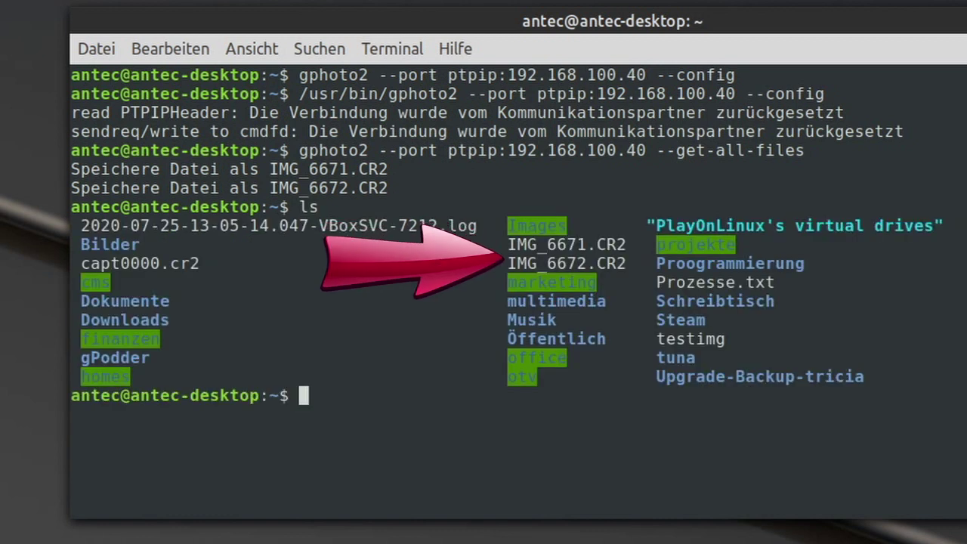
{"action": "type", "text": "ls IM"}
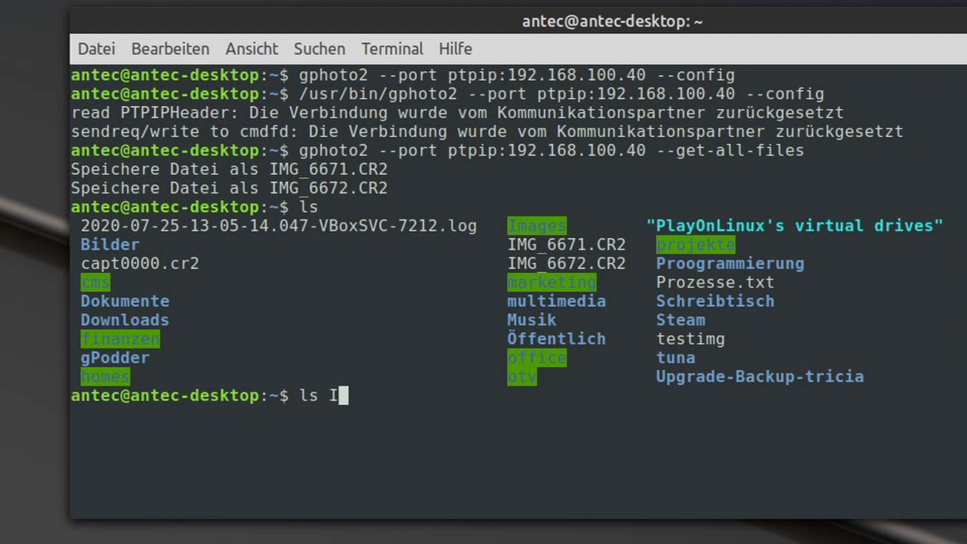
{"action": "type", "text": "G*"}
{"action": "key", "text": "Return"}
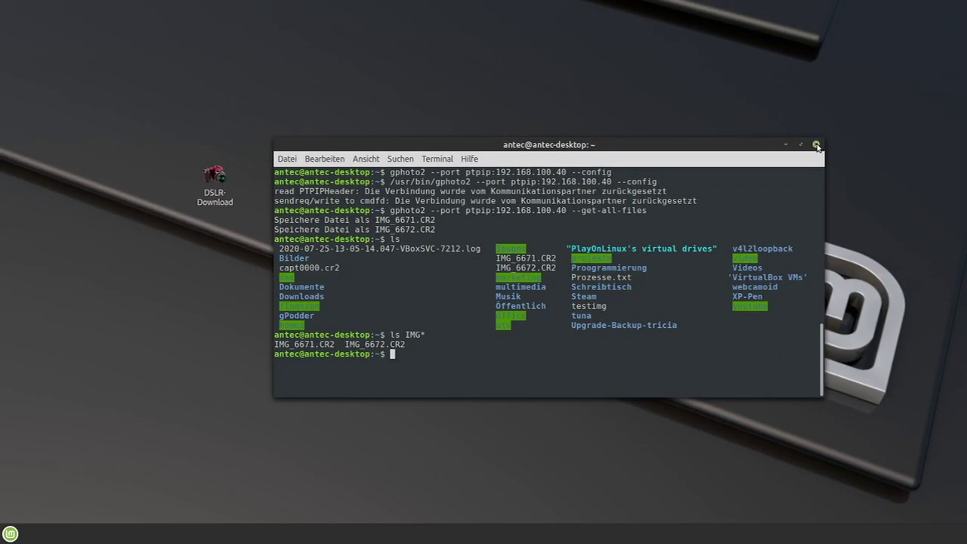
{"action": "left_click", "coordinate": [816, 144]}
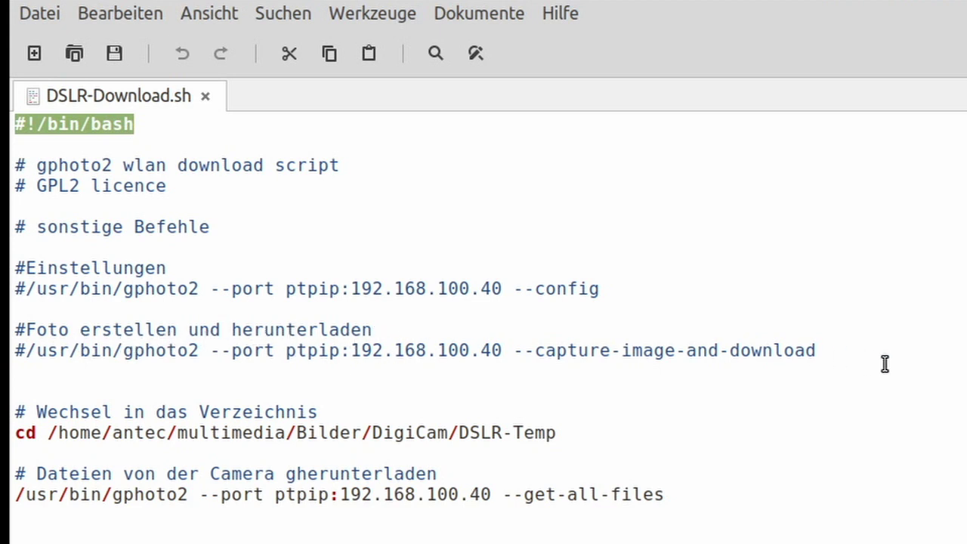
In the text editor's DSLR-Download.sh, highlight the cd command, the /usr/bin/gphoto2 path and its port and --get-all-files options for review.
{"action": "double_click", "coordinate": [23, 435]}
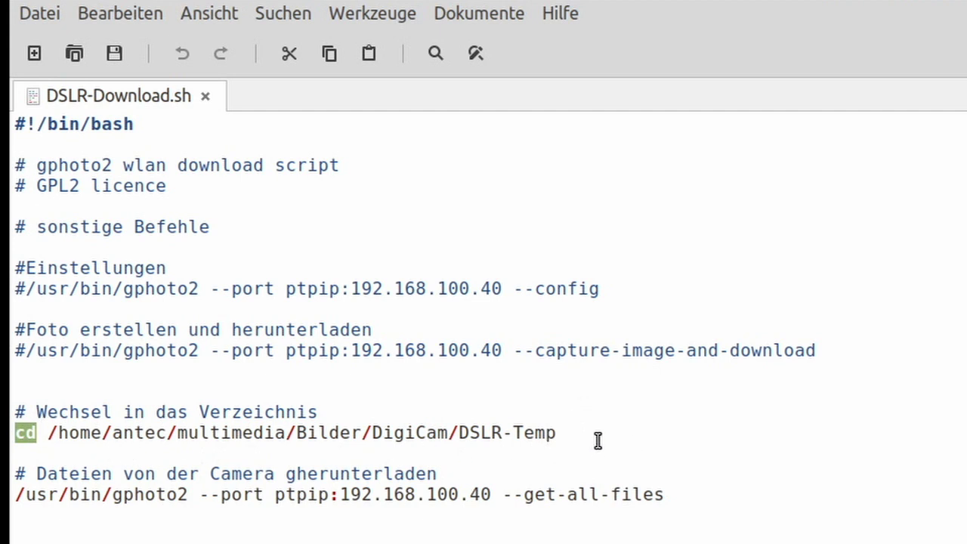
{"action": "left_click_drag", "start_coordinate": [15, 494], "coordinate": [188, 494]}
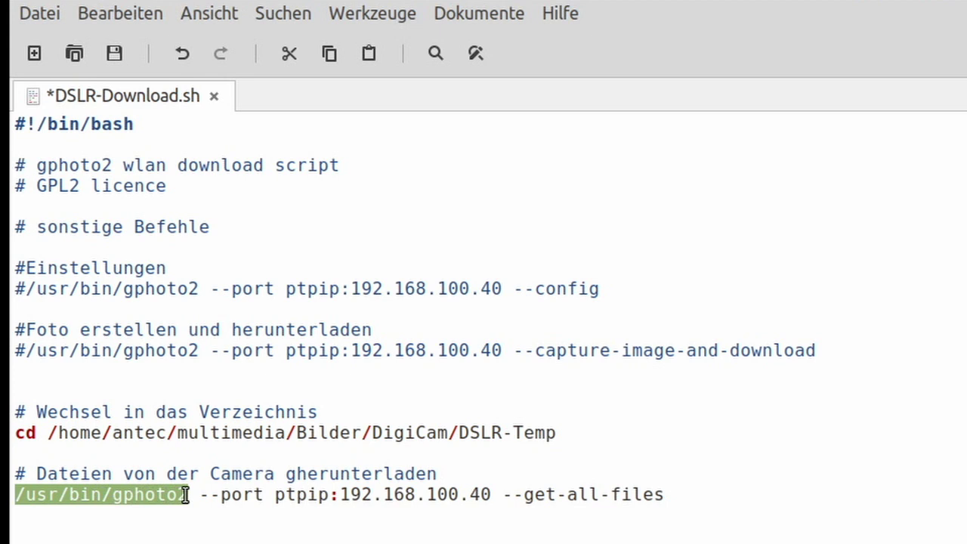
{"action": "left_click_drag", "start_coordinate": [210, 496], "coordinate": [691, 496]}
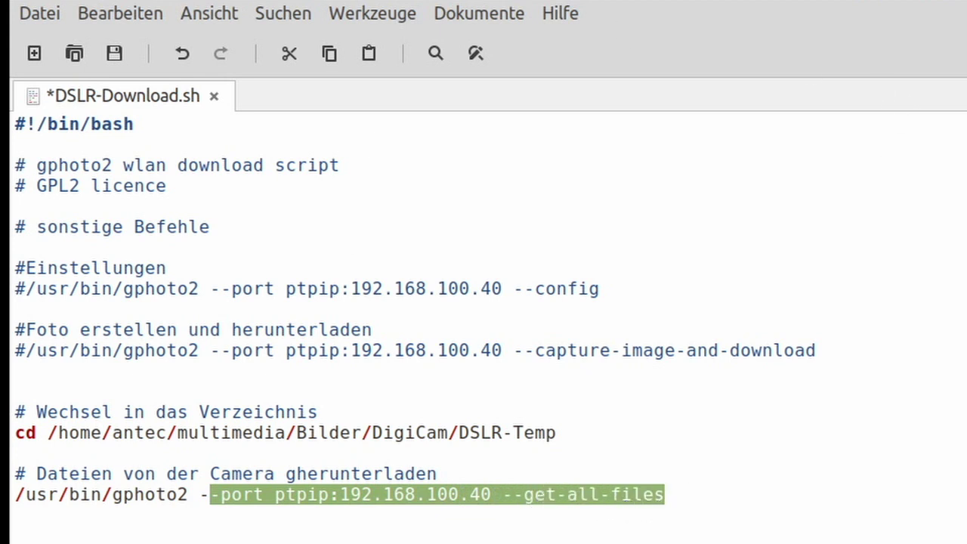
Save the edited DSLR-Download.sh script.
{"action": "left_click", "coordinate": [112, 56]}
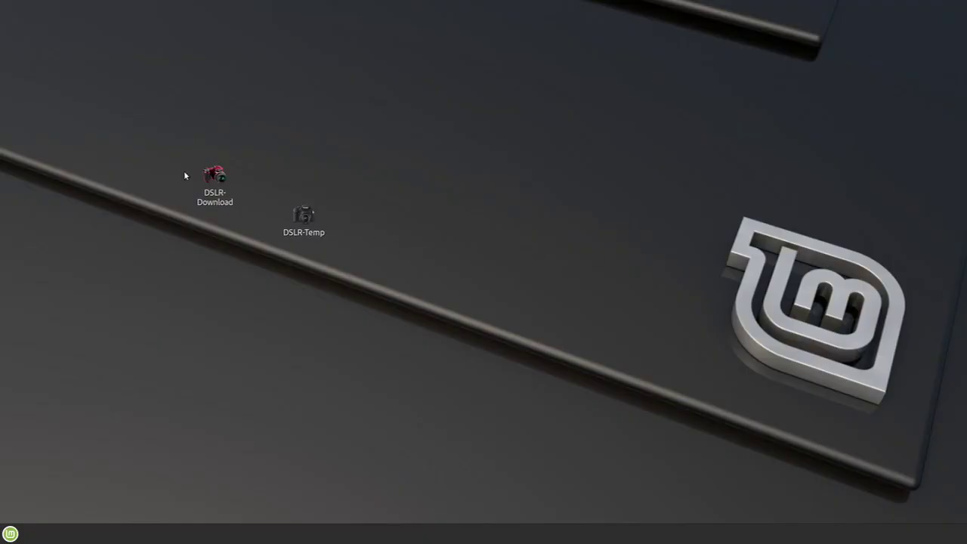
{"action": "right_click", "coordinate": [497, 116]}
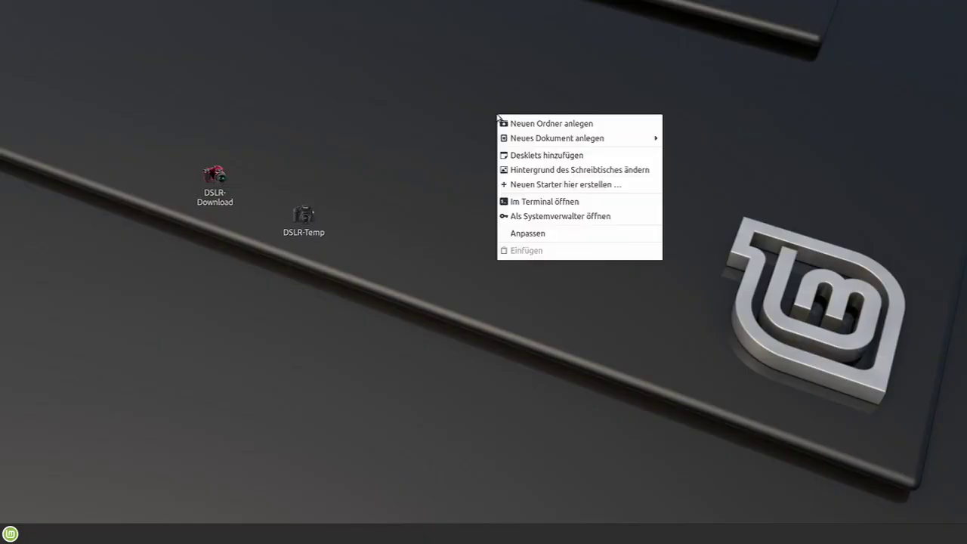
{"action": "right_click", "coordinate": [437, 240]}
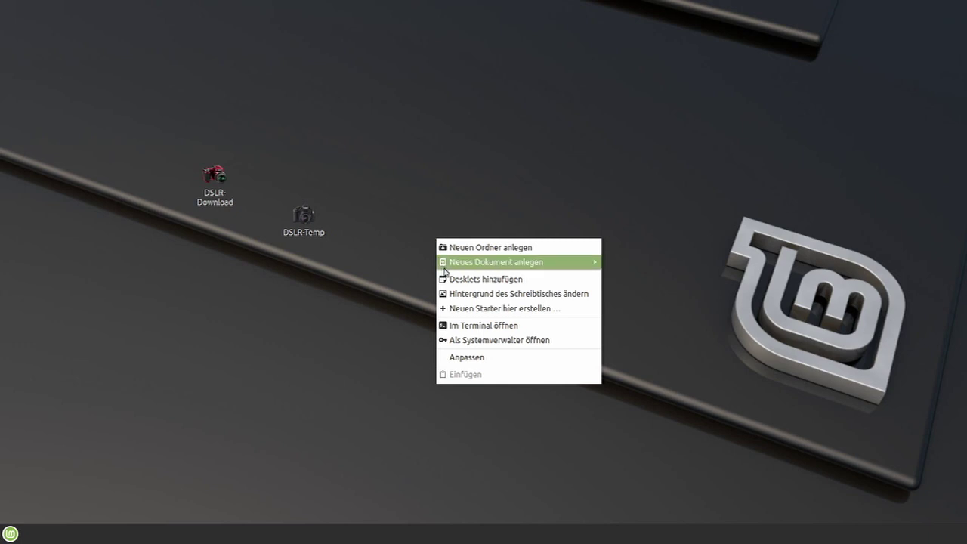
{"action": "left_click", "coordinate": [456, 310]}
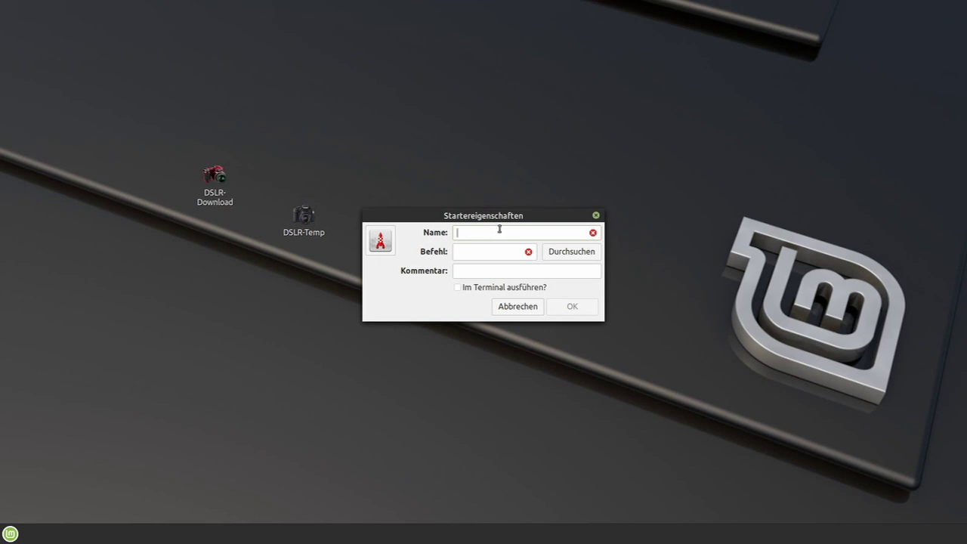
{"action": "left_click", "coordinate": [551, 257]}
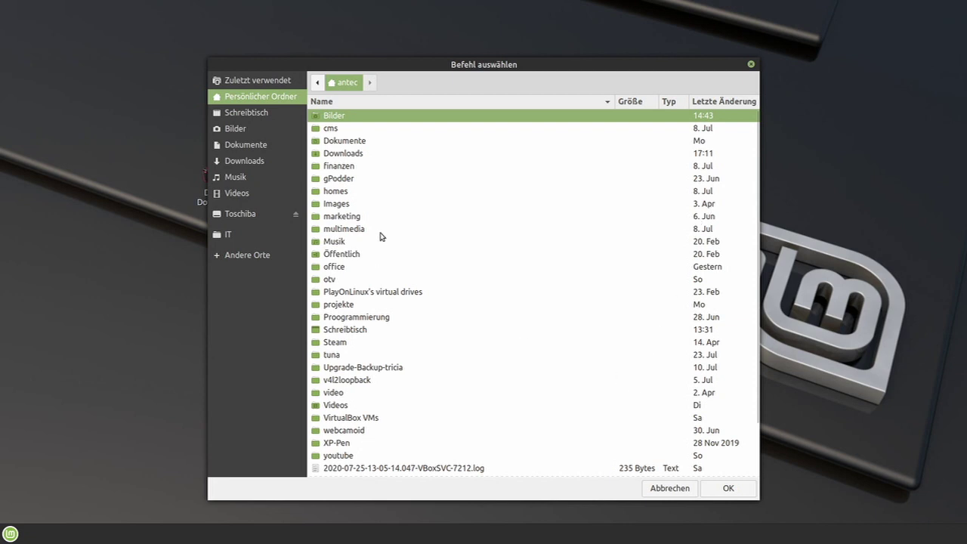
{"action": "left_click", "coordinate": [653, 484]}
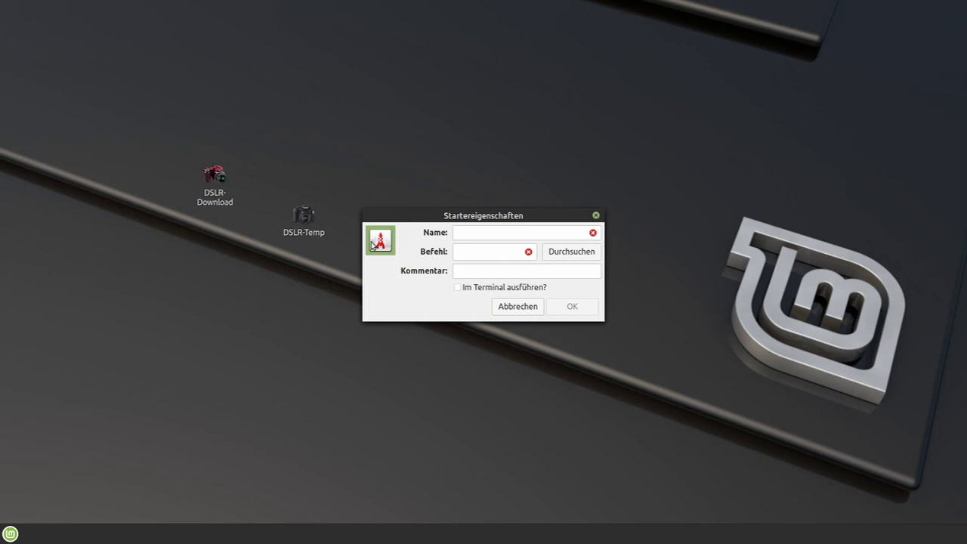
{"action": "left_click", "coordinate": [370, 244]}
{"action": "left_click", "coordinate": [599, 408]}
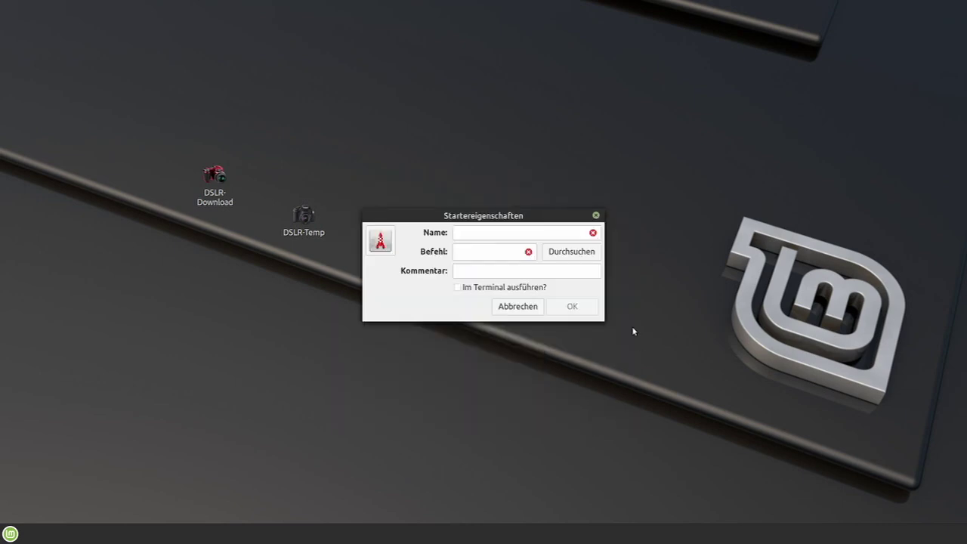
{"action": "left_click", "coordinate": [517, 307]}
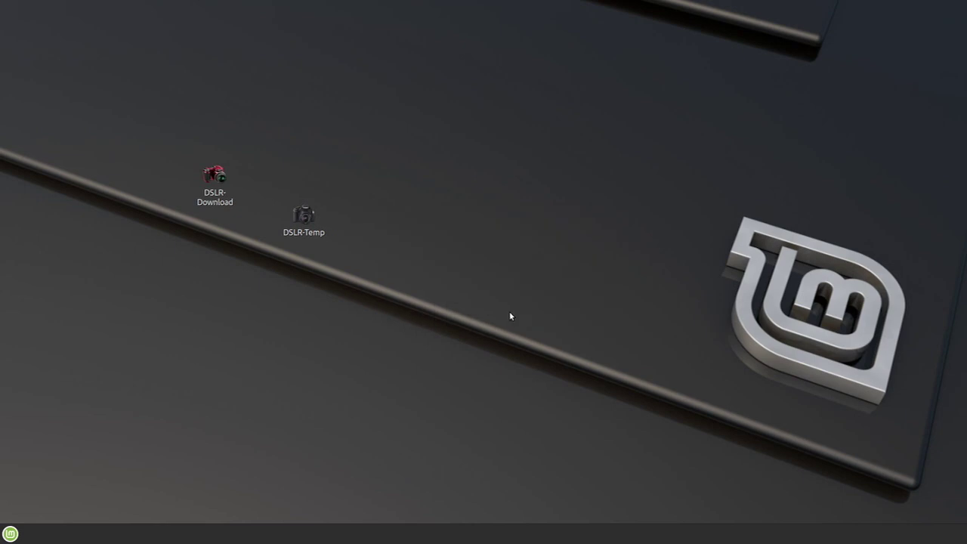
Run the DSLR-Download launcher on the desktop and open the DSLR-Temp folder.
{"action": "double_click", "coordinate": [215, 174]}
{"action": "double_click", "coordinate": [305, 216]}
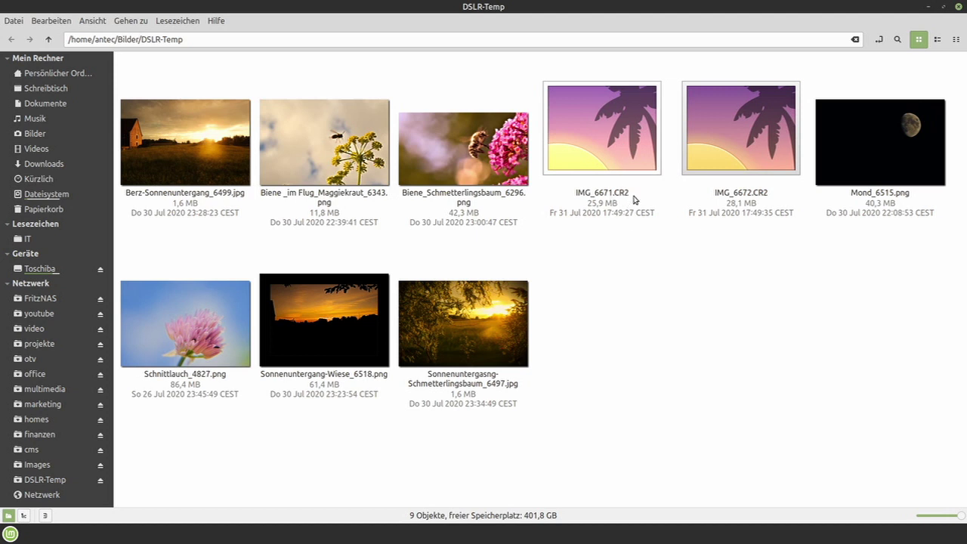
Open the raw photo IMG_6671.CR2 from the DSLR-Temp folder in RawTherapee.
{"action": "left_click", "coordinate": [623, 123]}
{"action": "right_click", "coordinate": [623, 123]}
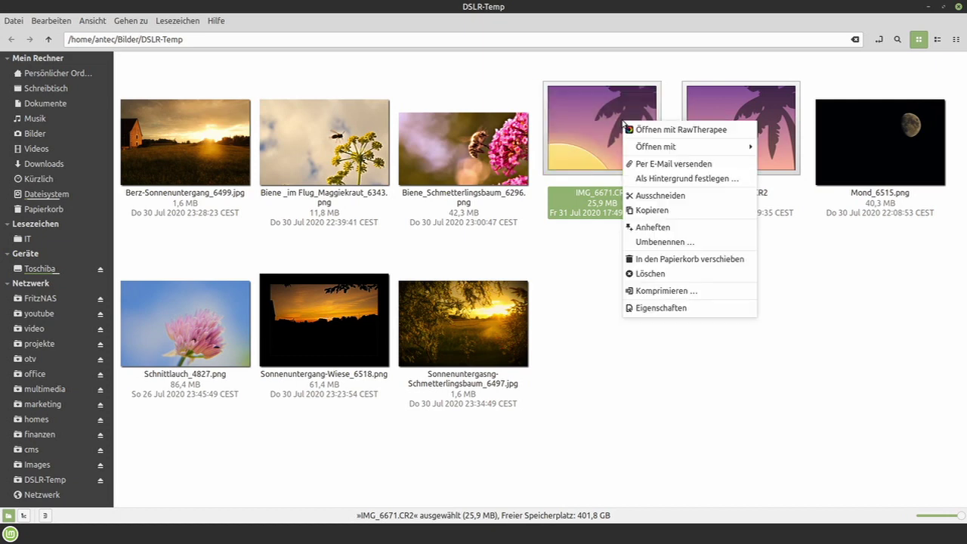
{"action": "left_click", "coordinate": [651, 130]}
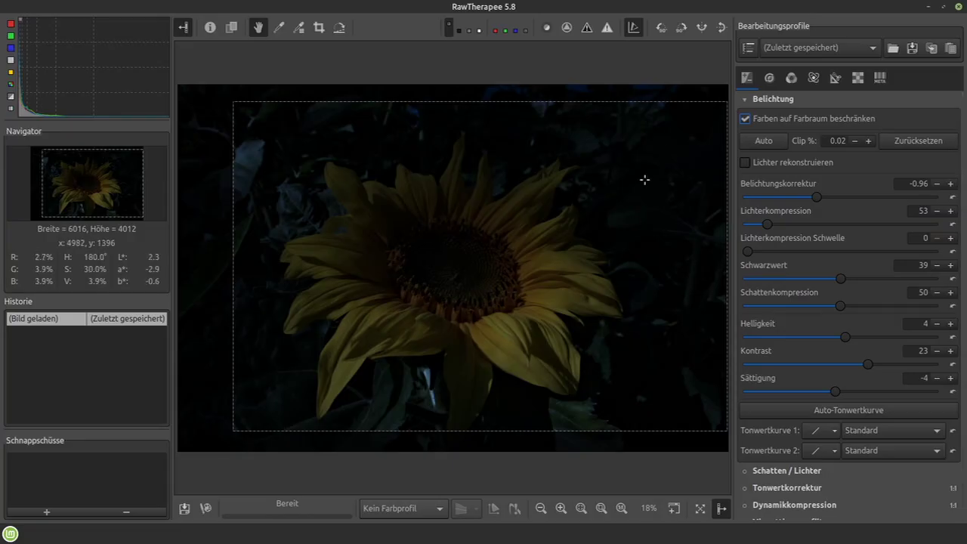
Apply the (Neutral) processing profile to the sunflower photo and adjust its exposure automatically.
{"action": "left_click", "coordinate": [812, 46]}
{"action": "mouse_move", "coordinate": [808, 10]}
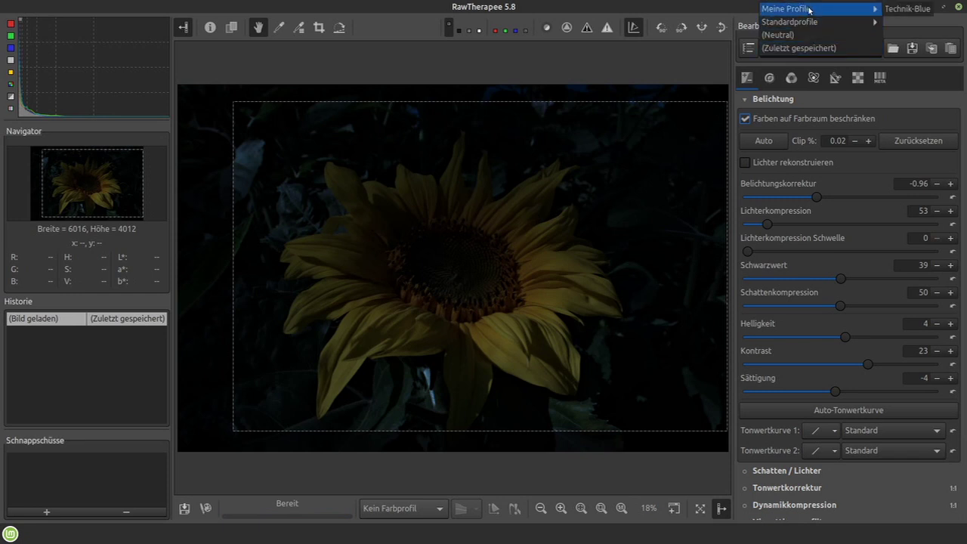
{"action": "left_click", "coordinate": [778, 35]}
{"action": "left_click", "coordinate": [764, 140]}
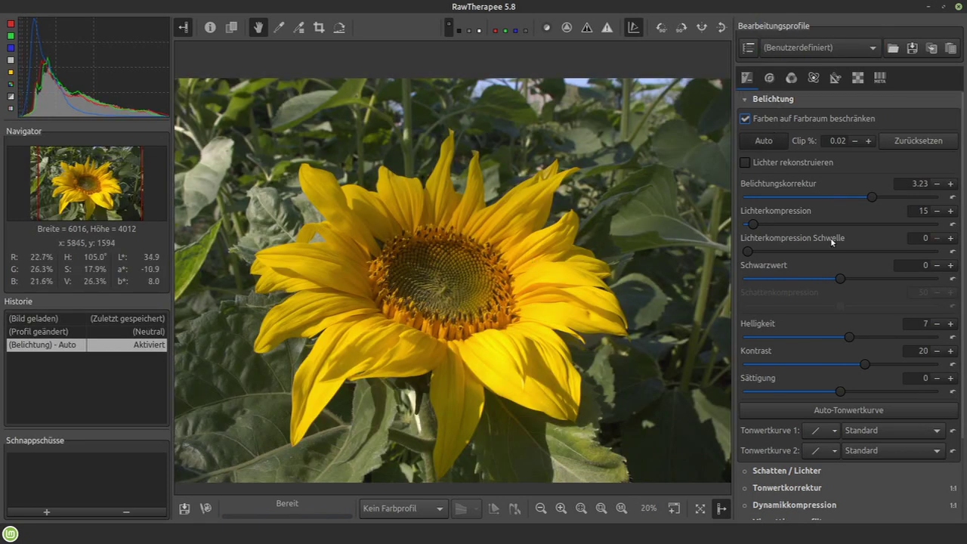
Set the photo's Belichtungskorrektur to 2.30 and increase its Sättigung moderately.
{"action": "mouse_move", "coordinate": [868, 193]}
{"action": "left_mouse_down"}
{"action": "mouse_move", "coordinate": [851, 199]}
{"action": "mouse_move", "coordinate": [860, 199]}
{"action": "left_mouse_up"}
{"action": "scroll", "coordinate": [849, 231], "scroll_direction": "down", "scroll_amount": 3}
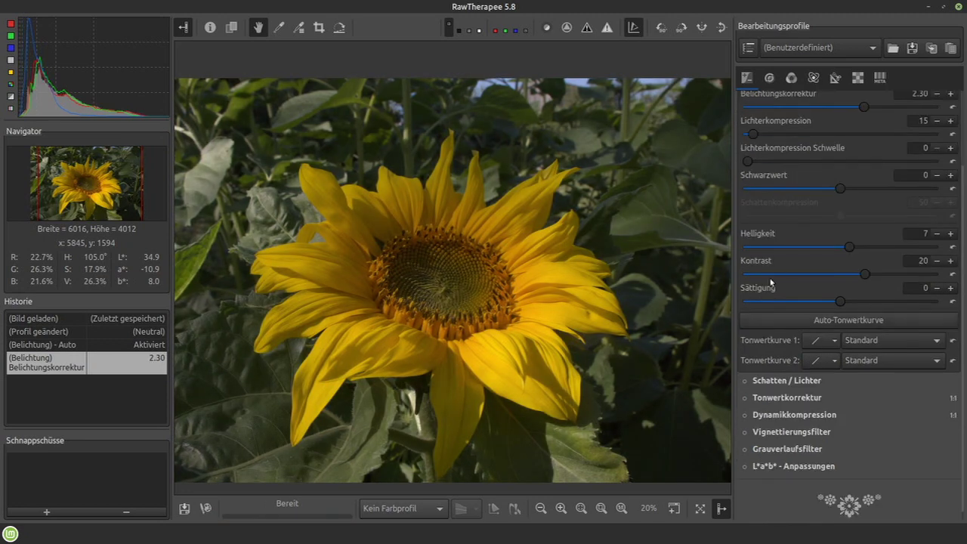
{"action": "left_click_drag", "start_coordinate": [841, 303], "coordinate": [871, 302]}
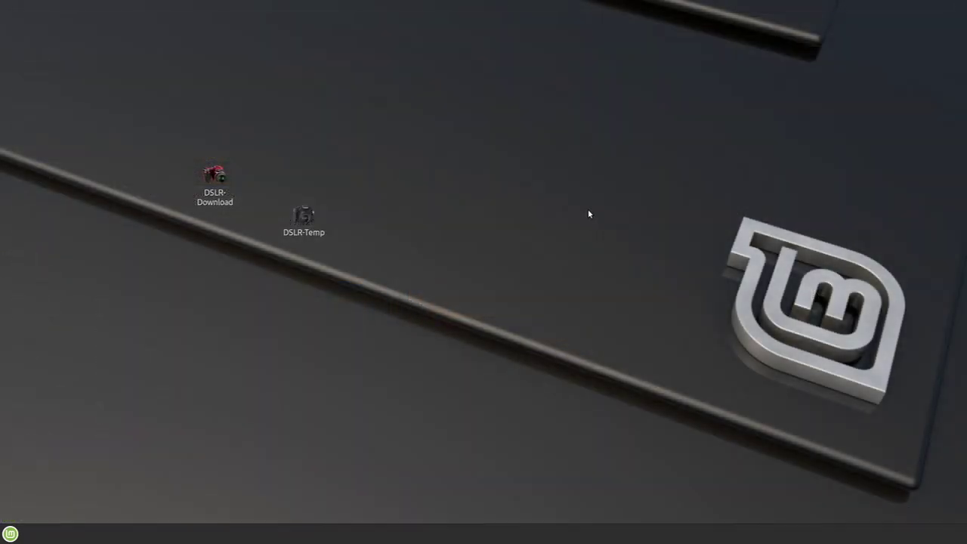
Select the DSLR-Download launcher on the desktop and open the DSLR-Temp folder shortcut.
{"action": "left_click", "coordinate": [215, 175]}
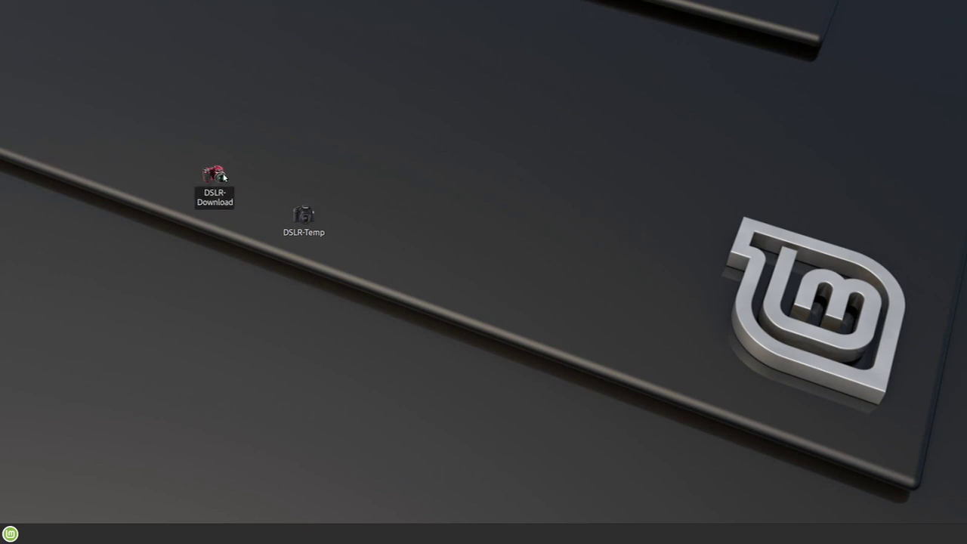
{"action": "double_click", "coordinate": [305, 215]}
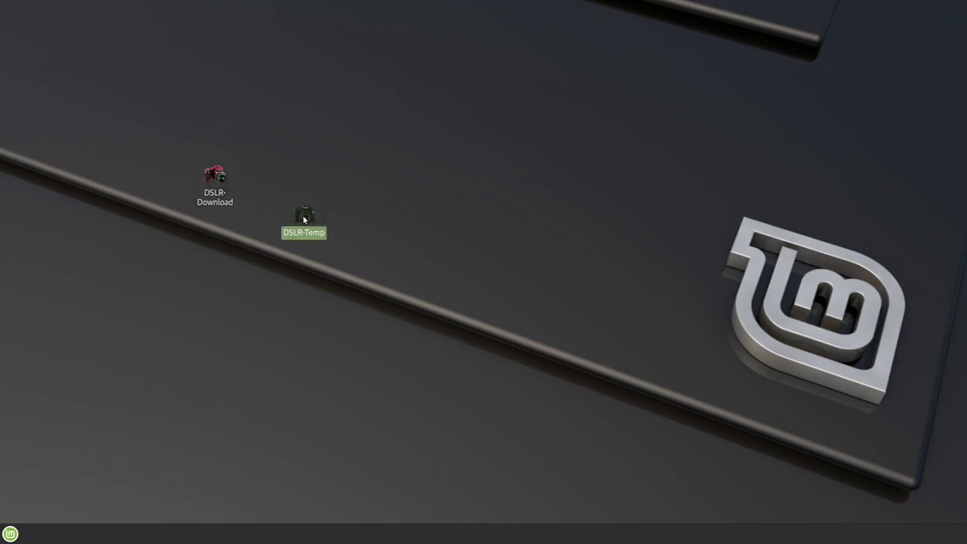